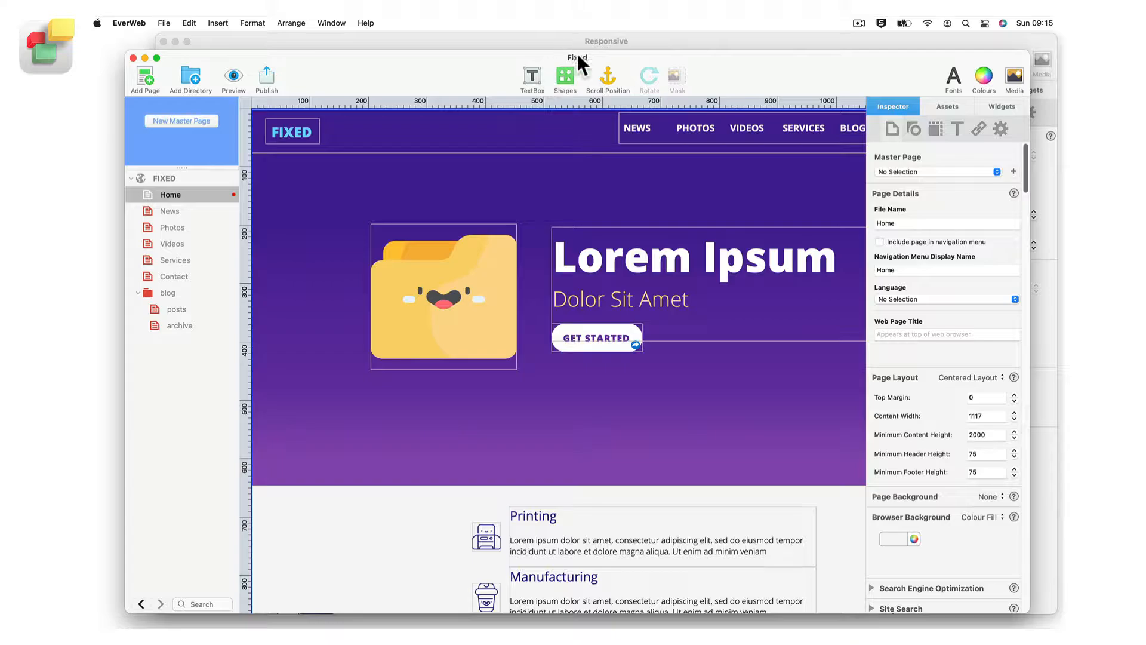
# Add a triangle shape to the Home page and move it below the Get Started button, at about X 634, Y 479.
pyautogui.click(564, 76)
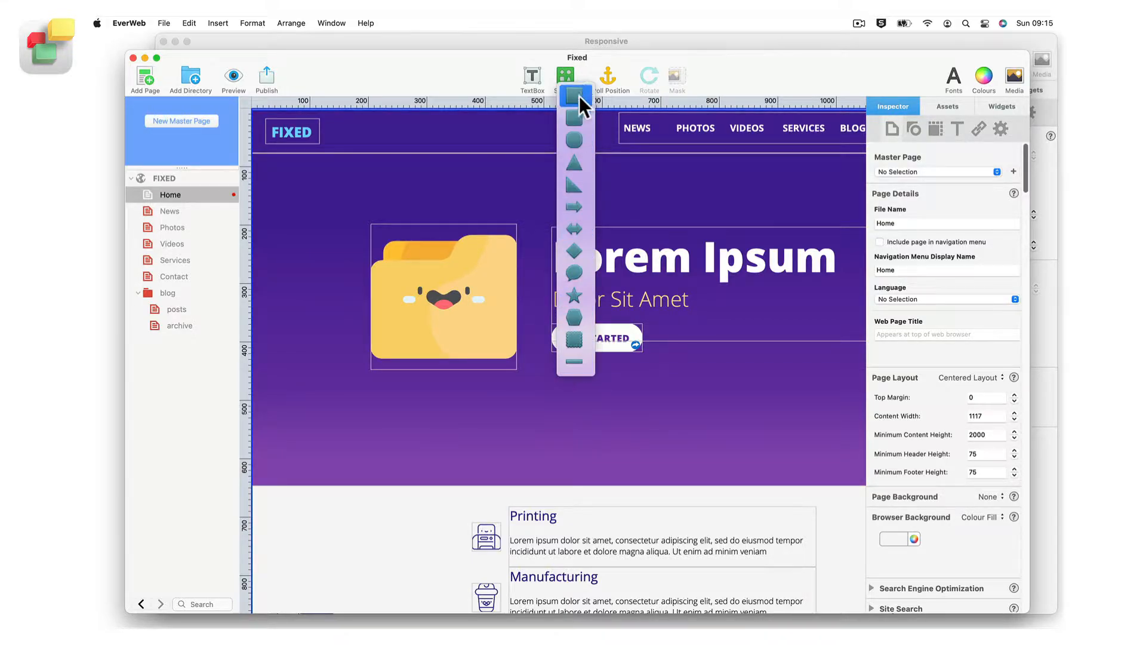
pyautogui.click(565, 68)
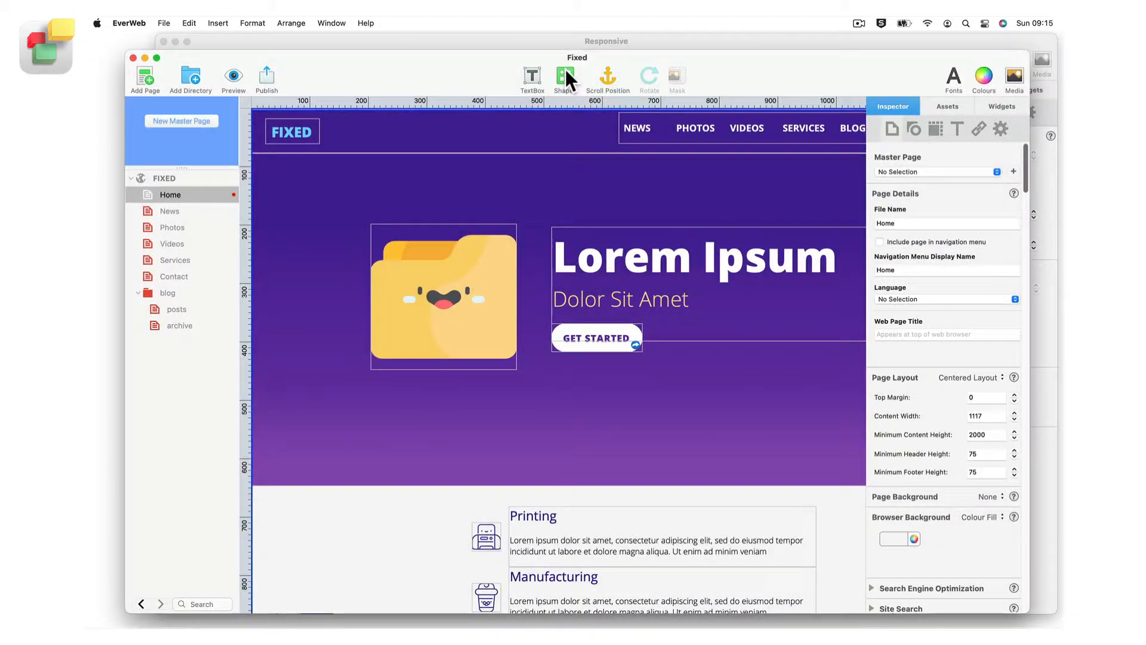
pyautogui.click(565, 70)
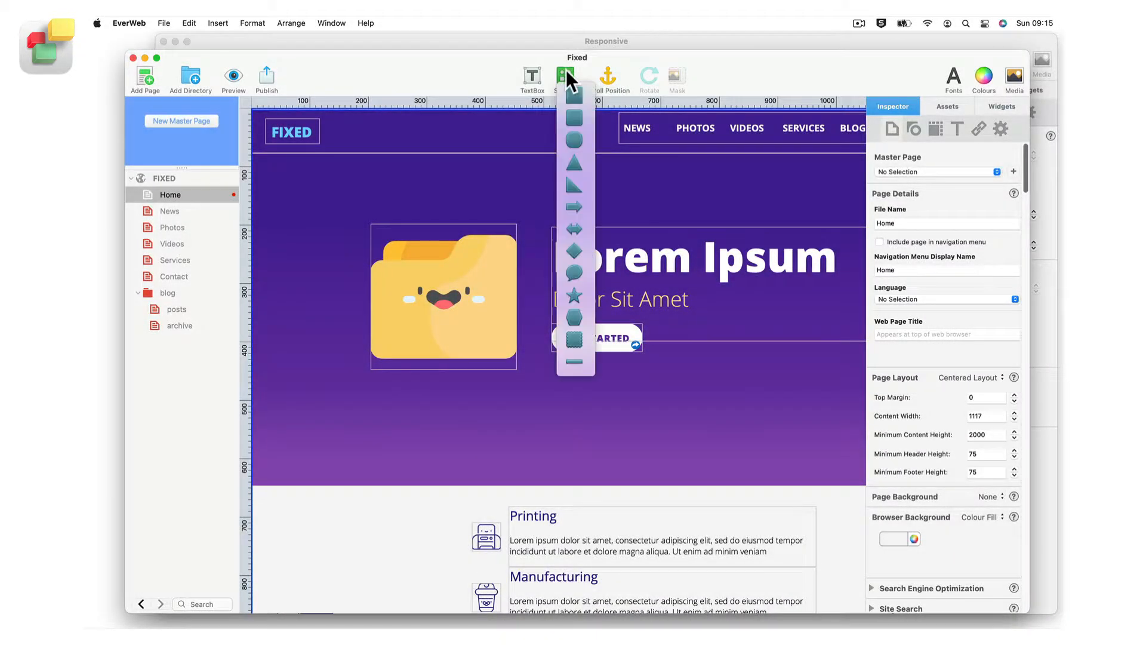
pyautogui.click(573, 163)
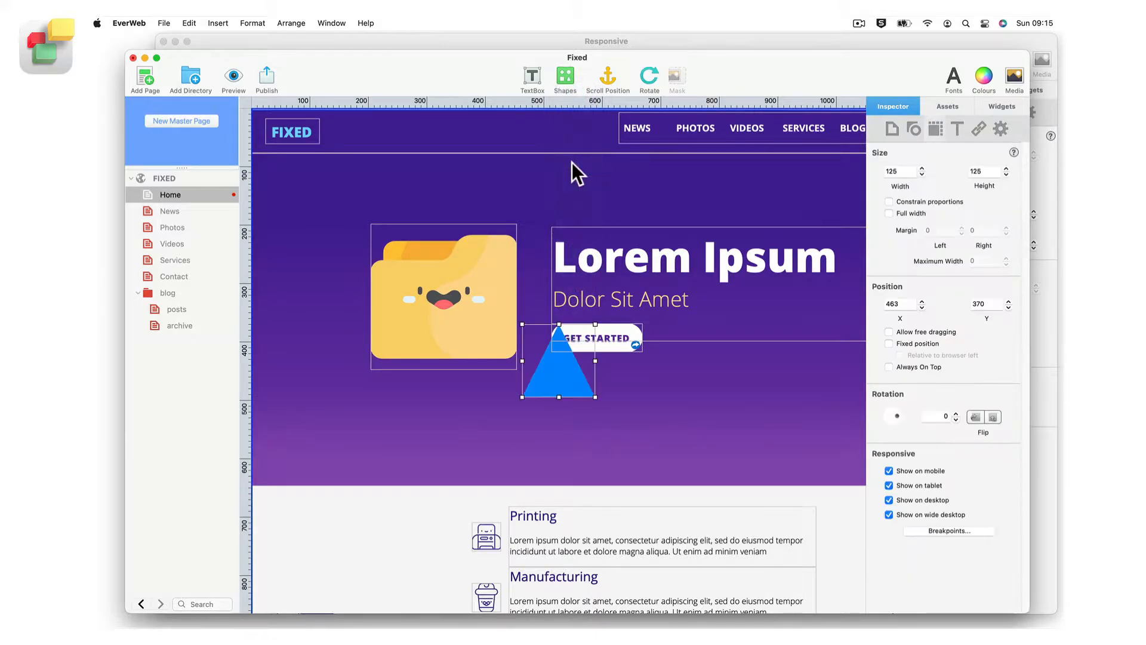
pyautogui.moveTo(553, 376); pyautogui.dragTo(659, 431)
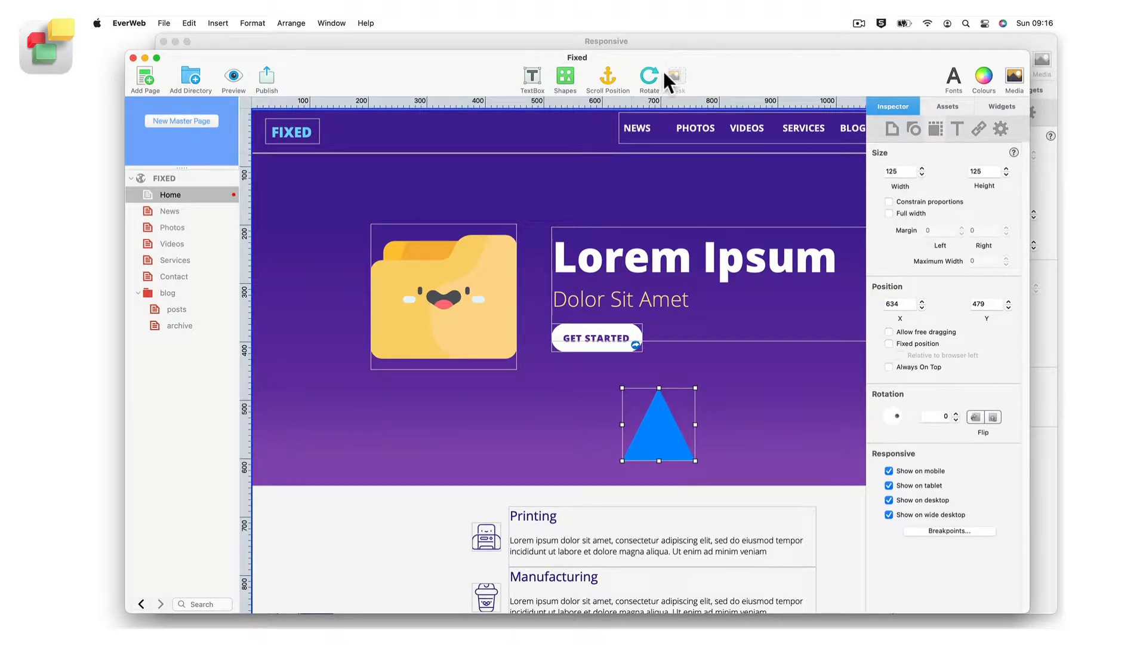
# Try adding a triangle shape directly to the Home page of the Responsive project, and delete it.
pyautogui.click(673, 41)
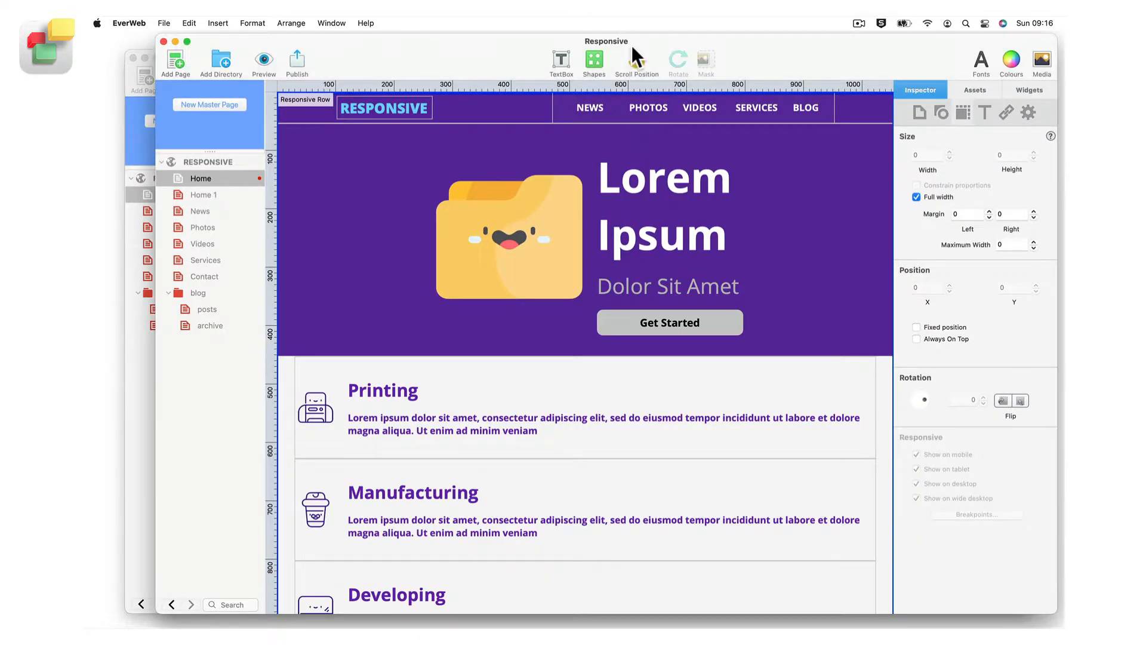
pyautogui.click(594, 58)
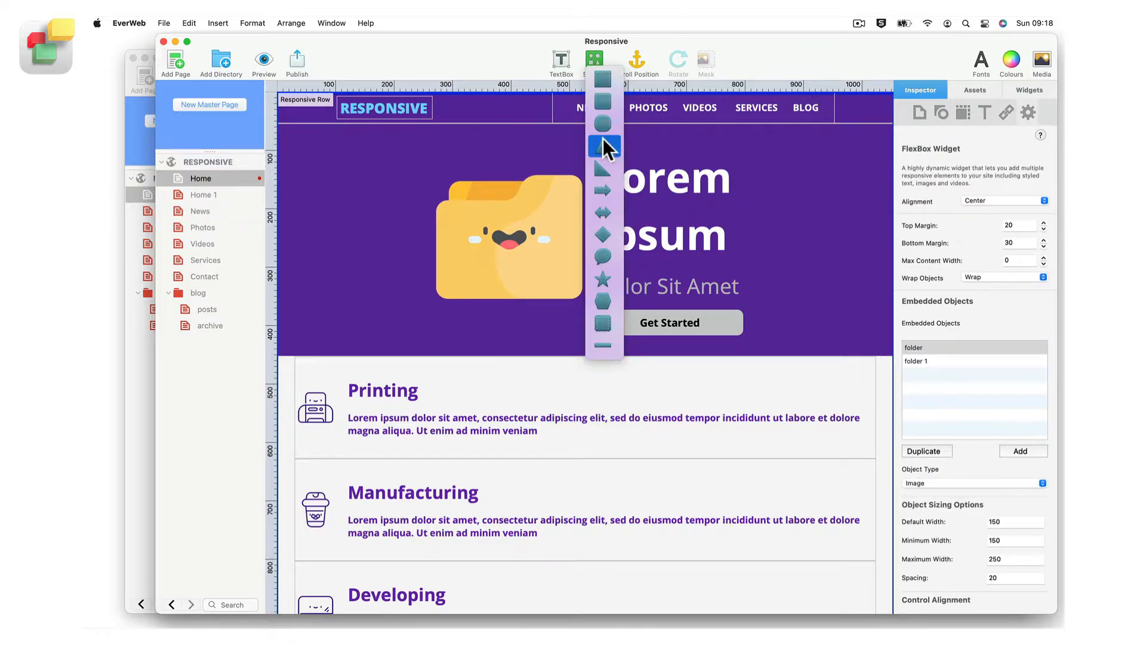
pyautogui.click(604, 145)
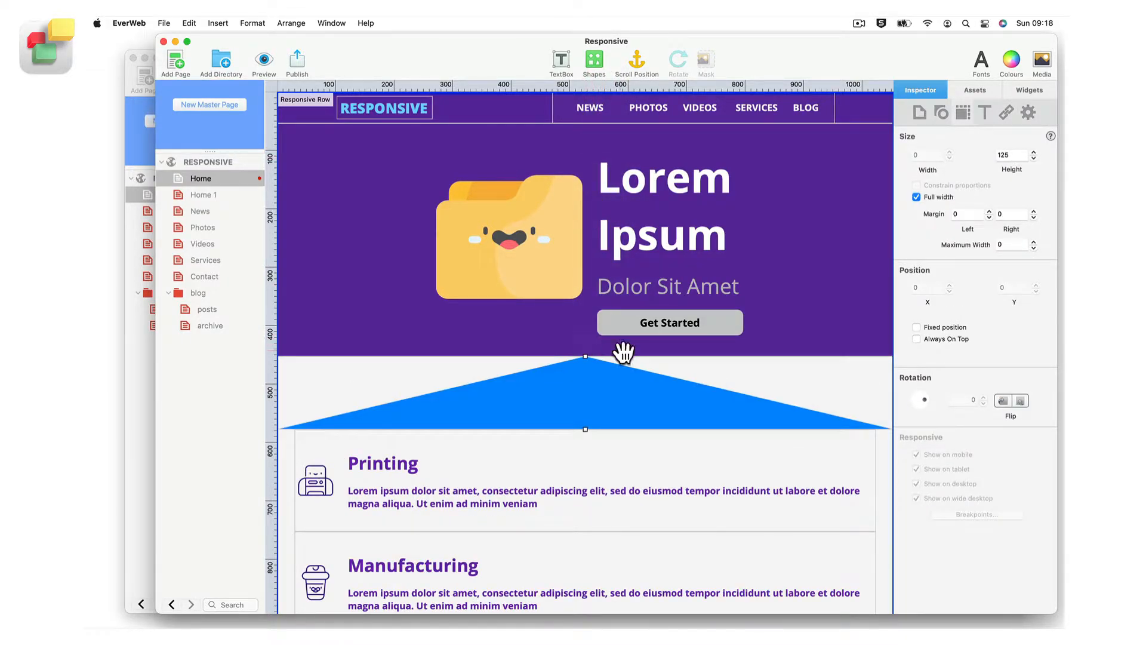
pyautogui.press('BackSpace')
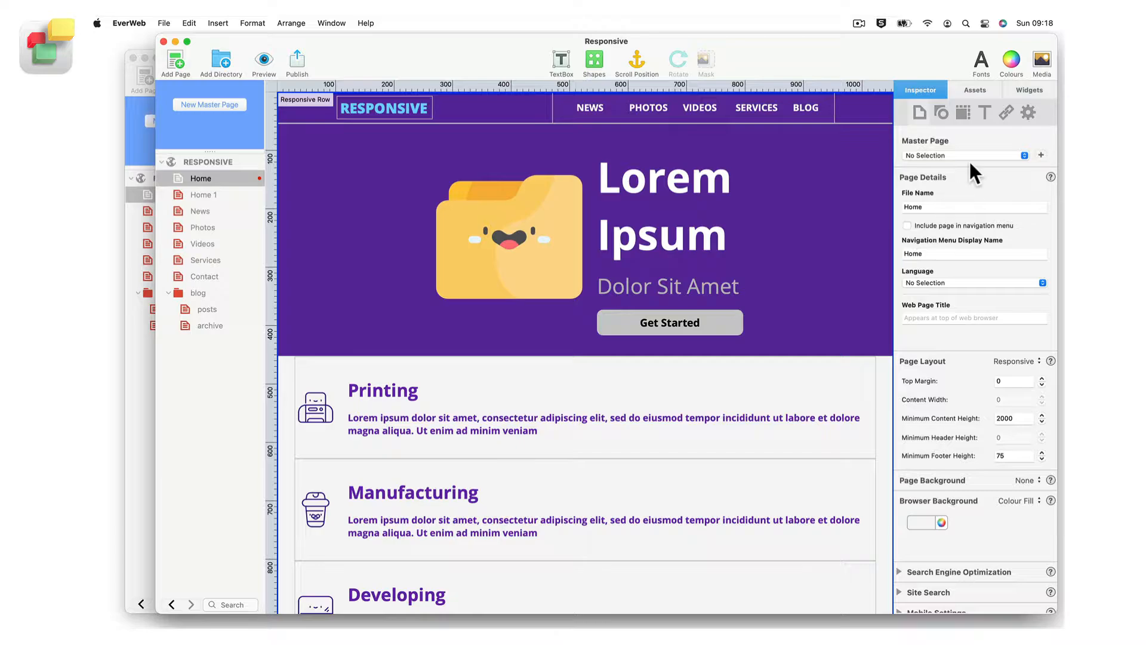
# Place a Responsive Row widget between the header section and Printing in the Responsive project, and insert a triangle shape into it.
pyautogui.click(1016, 89)
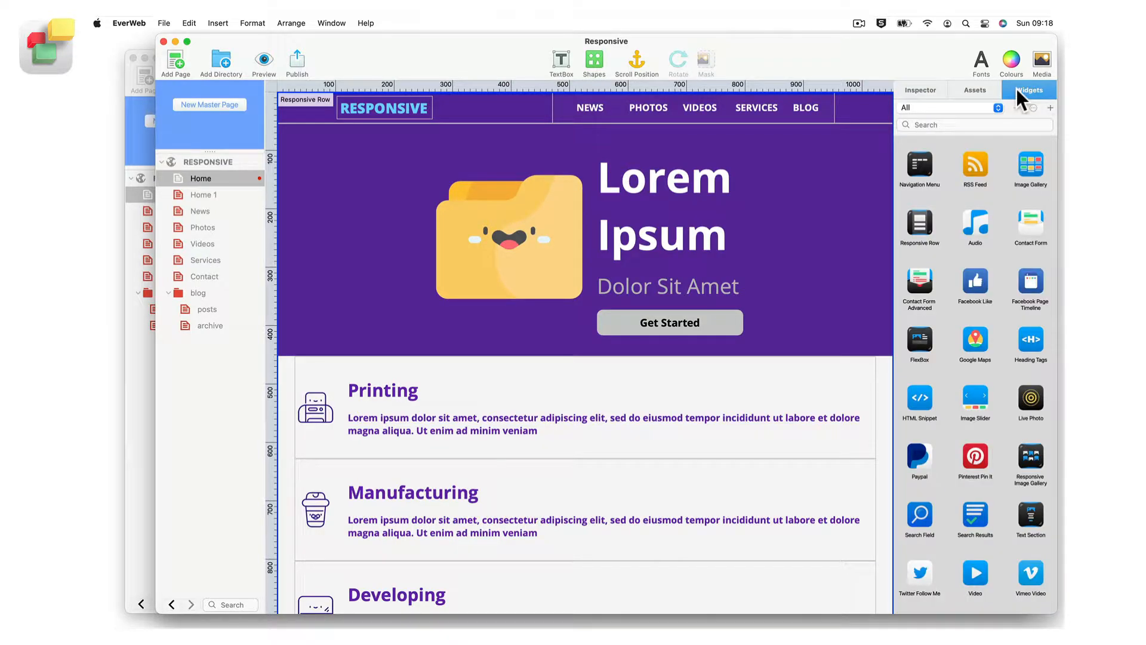
pyautogui.moveTo(926, 222); pyautogui.dragTo(643, 350)
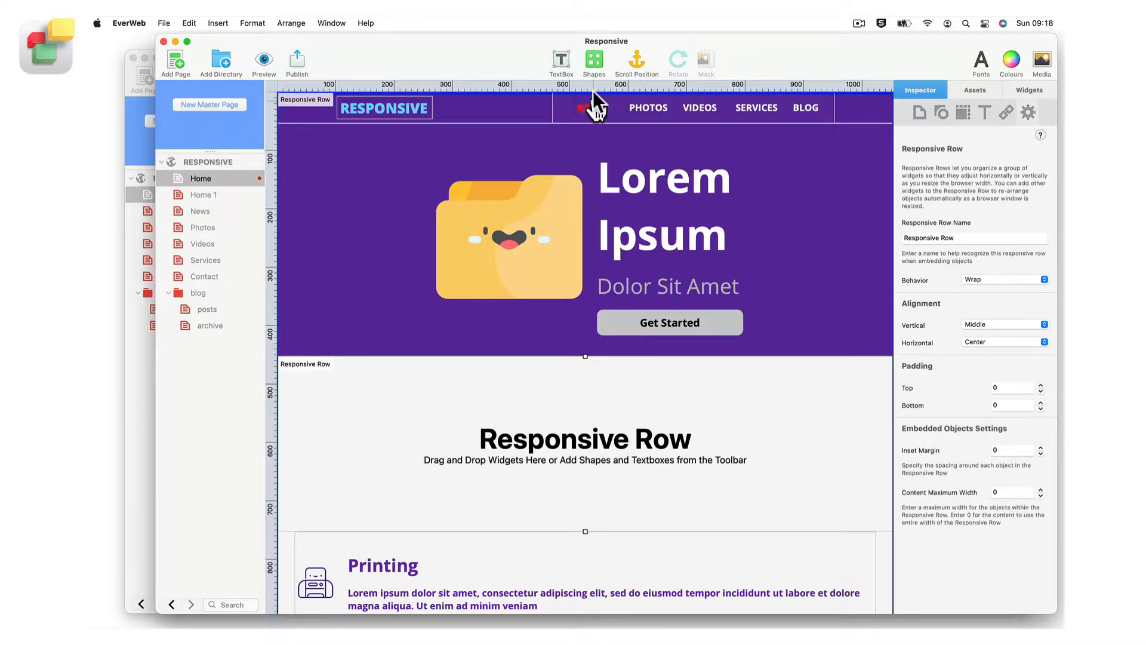
pyautogui.click(594, 59)
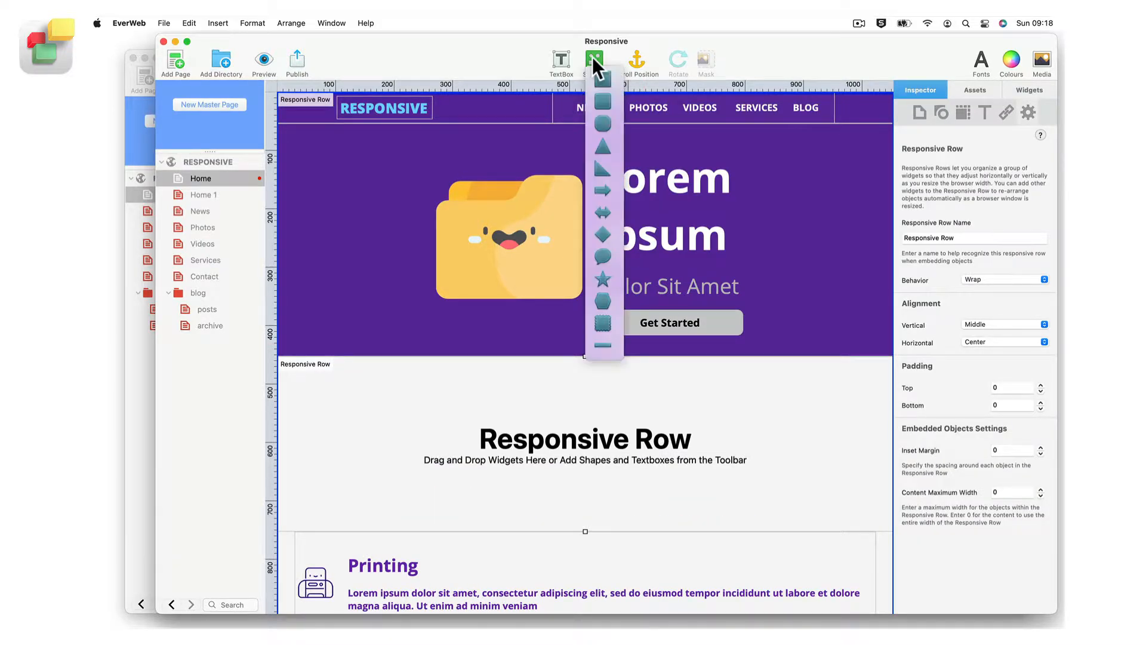
pyautogui.click(603, 146)
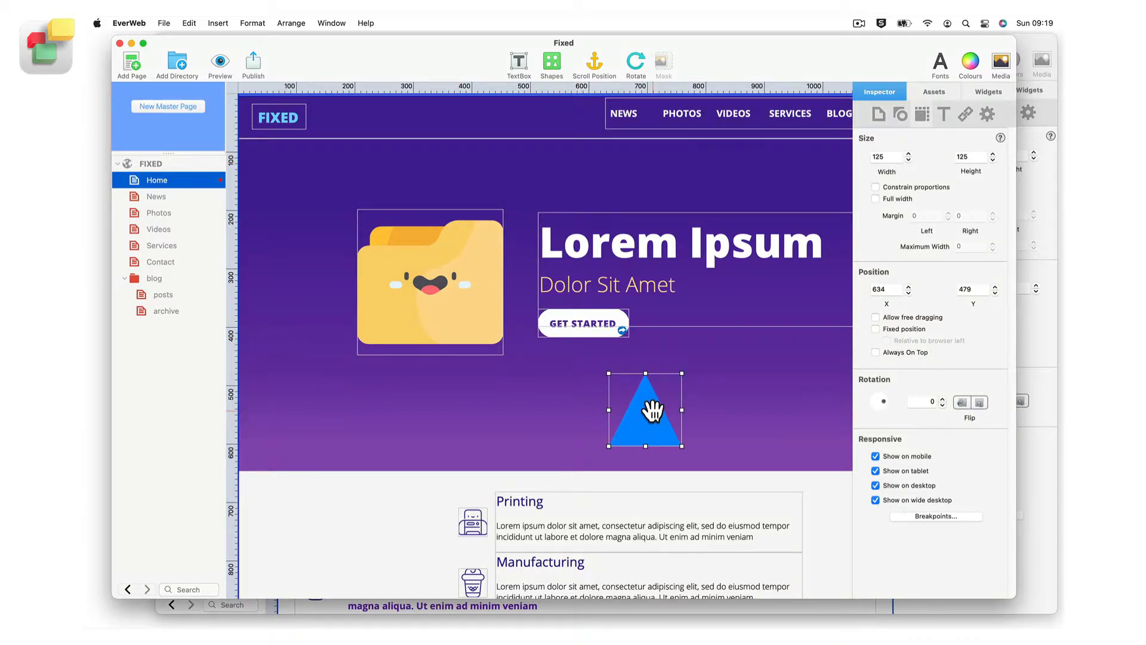
# Resize the triangle in the Fixed project, making it larger overall, and shorten the full-width triangle in the Responsive project.
pyautogui.moveTo(683, 375); pyautogui.dragTo(796, 295)
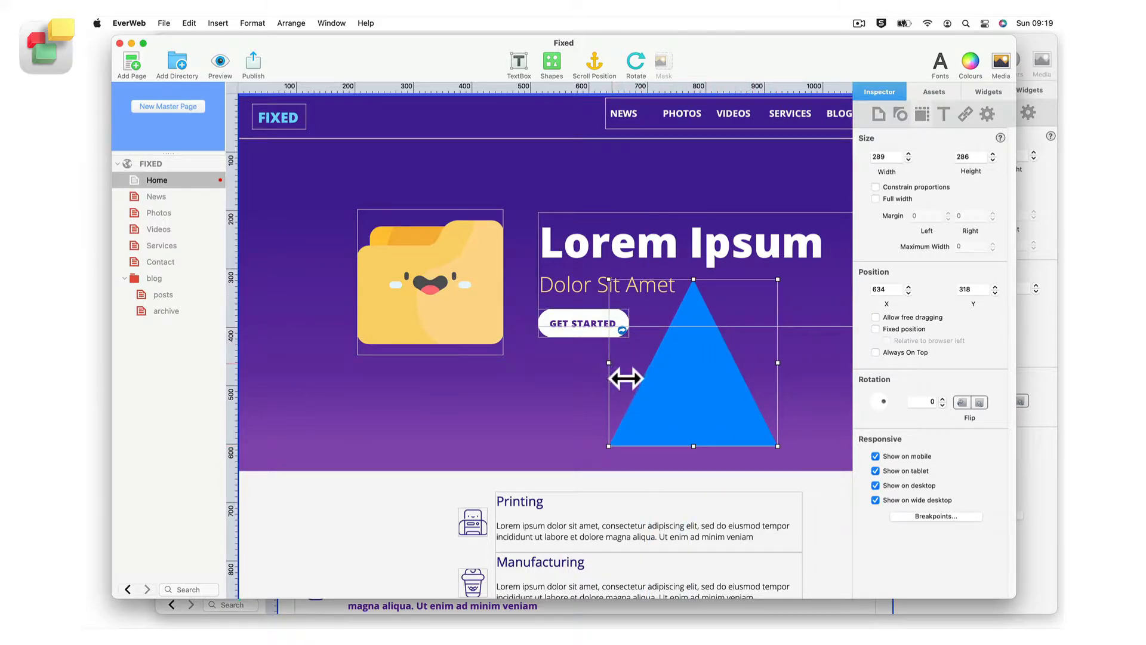
pyautogui.moveTo(625, 378)
pyautogui.mouseDown()
pyautogui.moveTo(389, 384)
pyautogui.moveTo(645, 378)
pyautogui.mouseUp()
pyautogui.moveTo(729, 299); pyautogui.dragTo(724, 328)
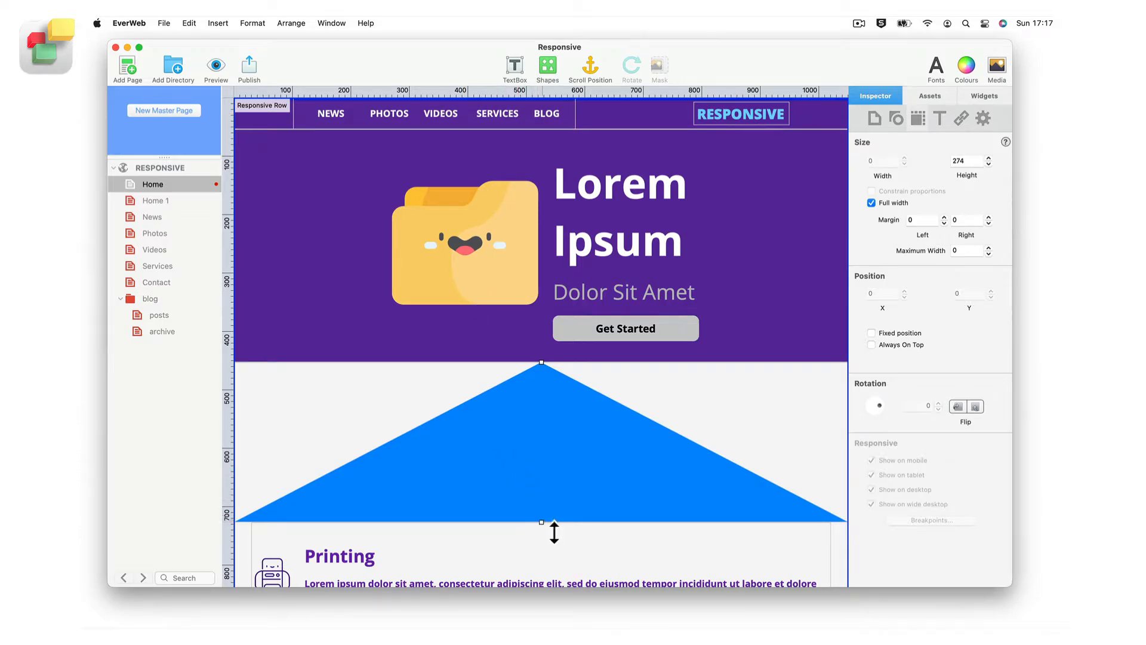
pyautogui.moveTo(553, 531); pyautogui.dragTo(556, 502)
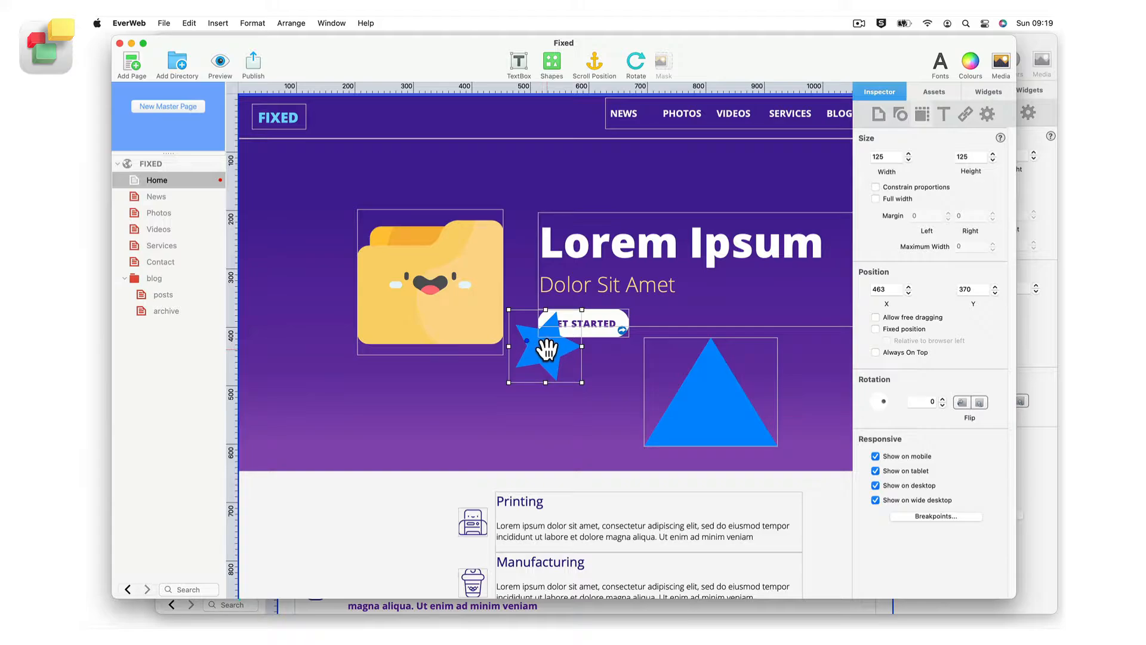
# Move the star in the Fixed project to about X 426, Y 443, and open its shape-specific settings.
pyautogui.moveTo(546, 349); pyautogui.dragTo(525, 391)
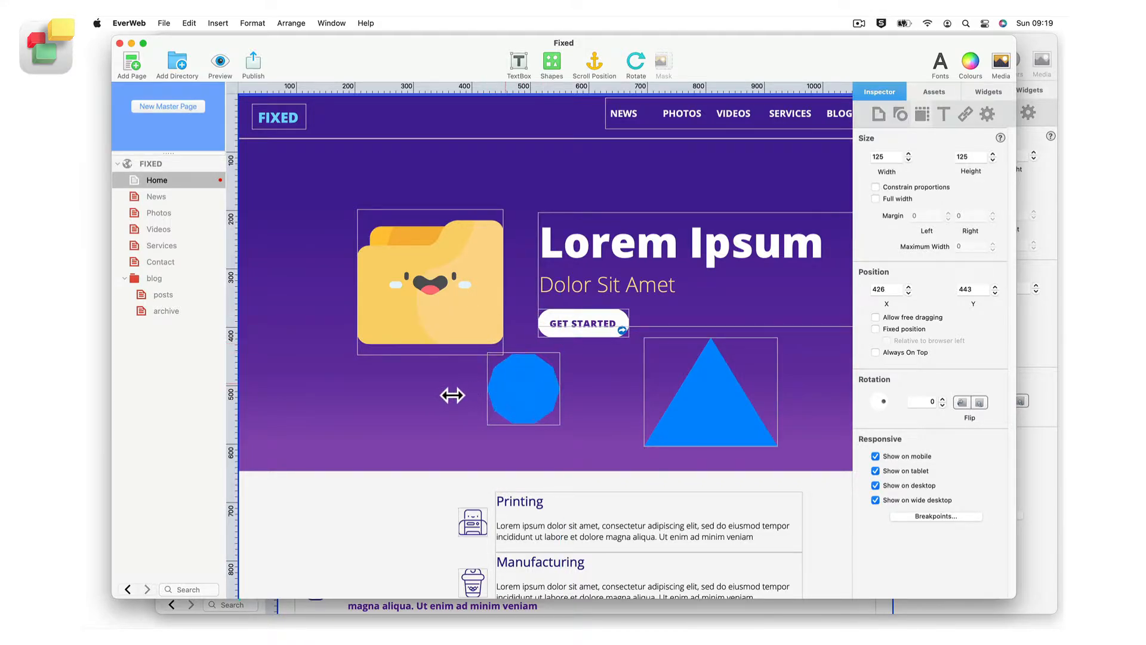
pyautogui.click(522, 402)
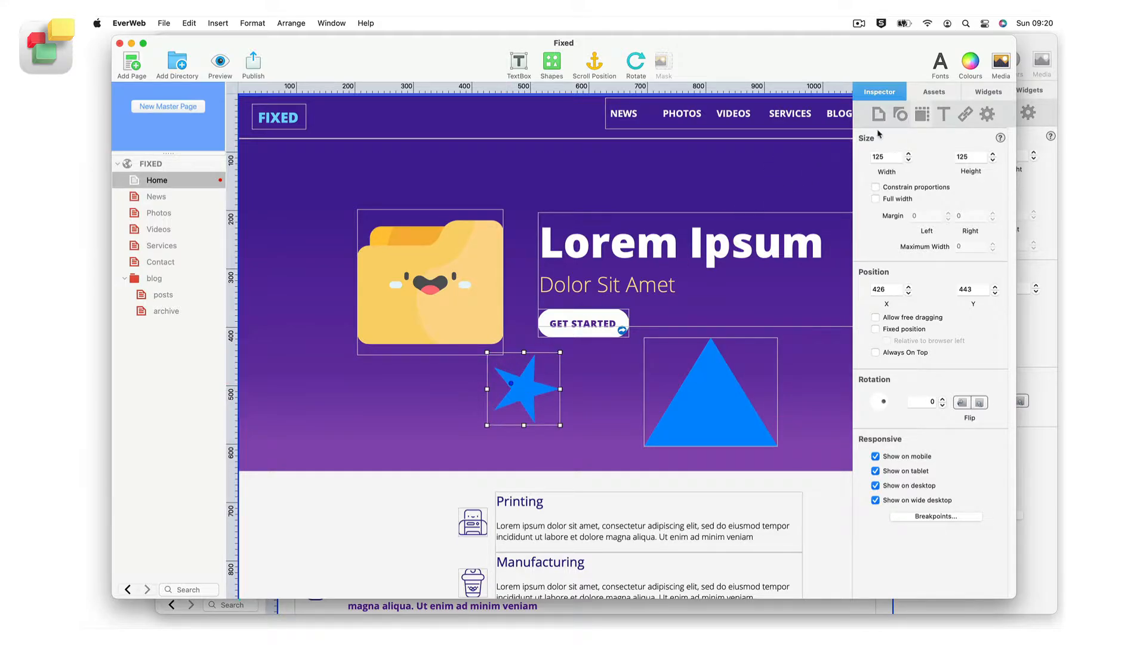
pyautogui.click(987, 114)
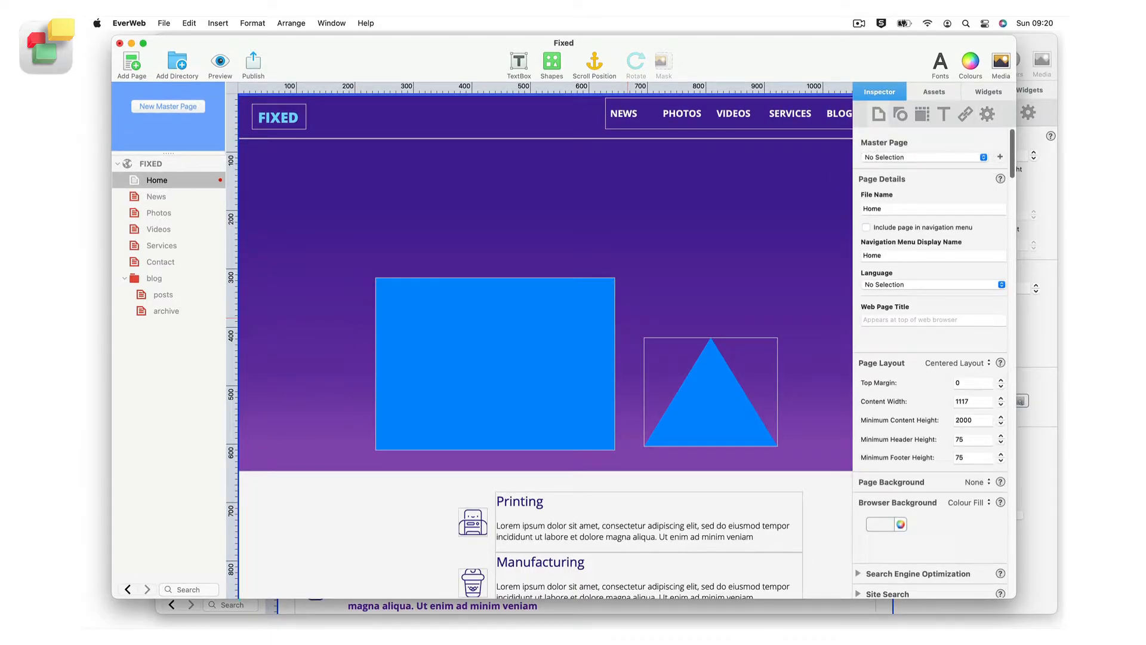
# Enter the text "This is my shape!" inside the blue rectangle and leave text editing.
pyautogui.click(465, 335)
pyautogui.doubleClick(465, 334)
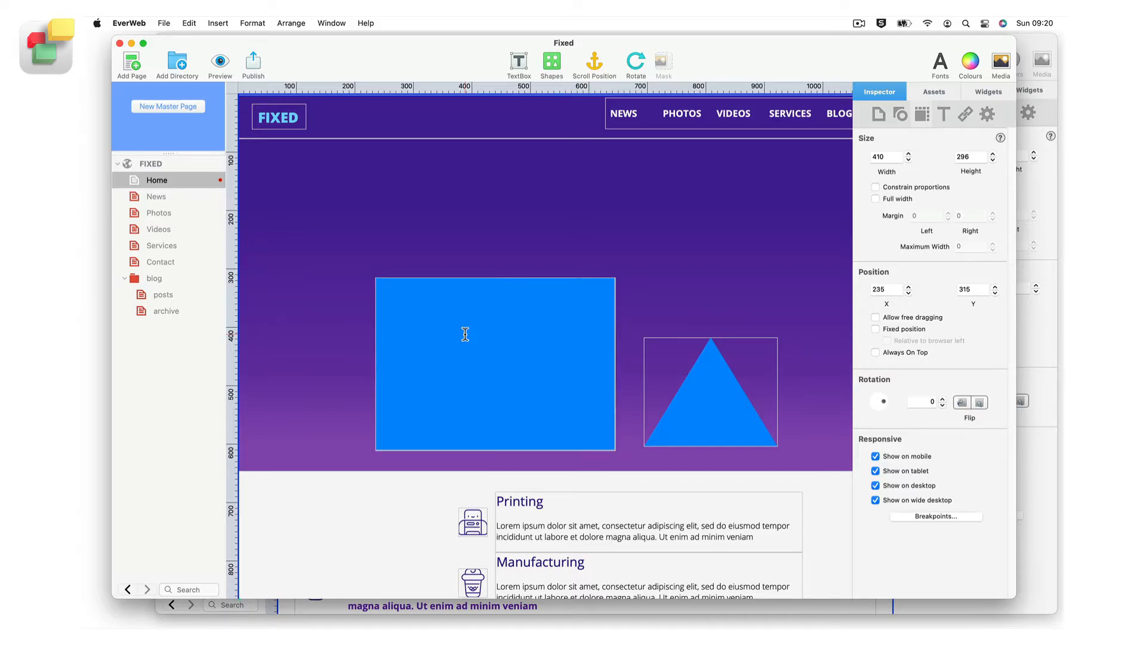
pyautogui.write('This is my shape!')
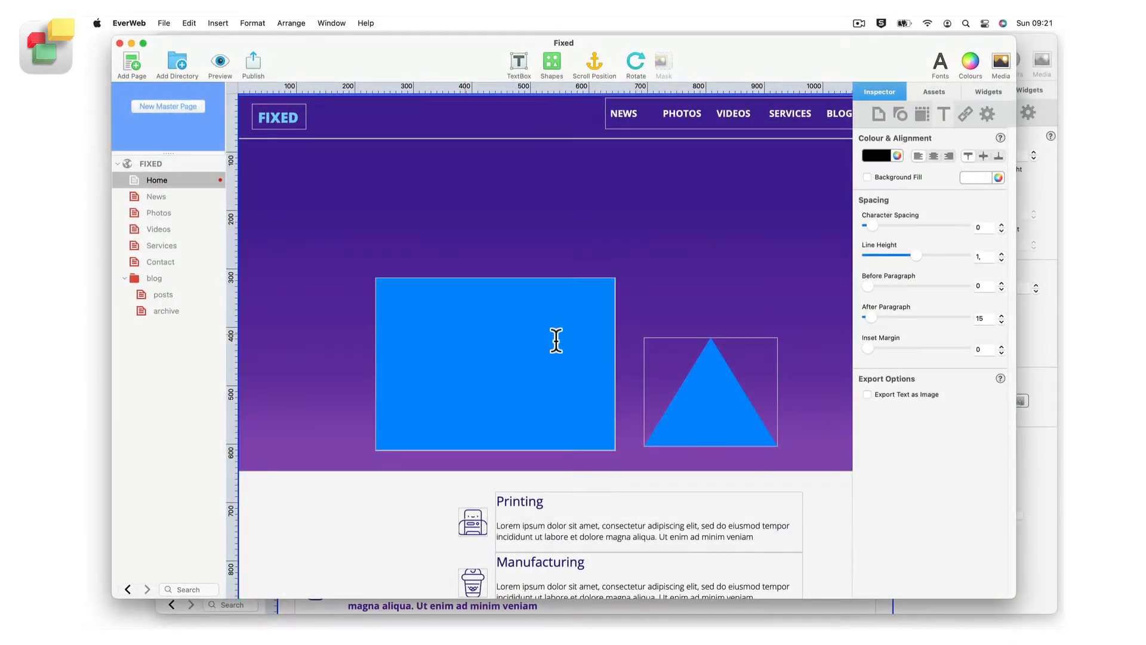
pyautogui.click(600, 270)
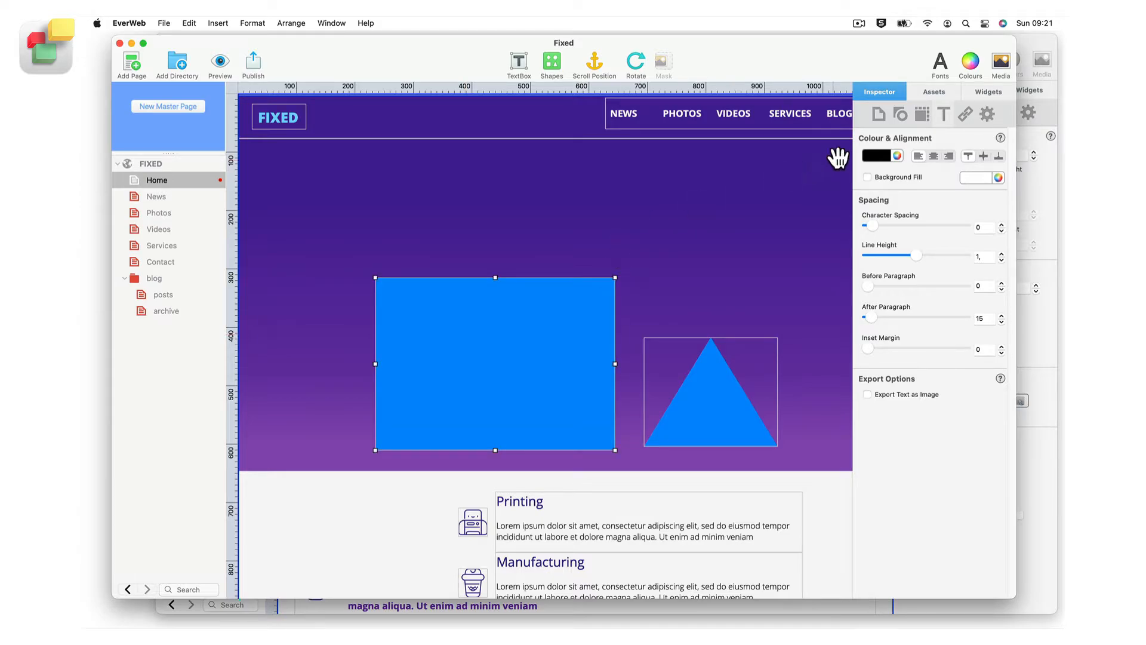
# Change the blue rectangle's shape to Oval and Right Triangle, and return it to Rectangle.
pyautogui.click(901, 115)
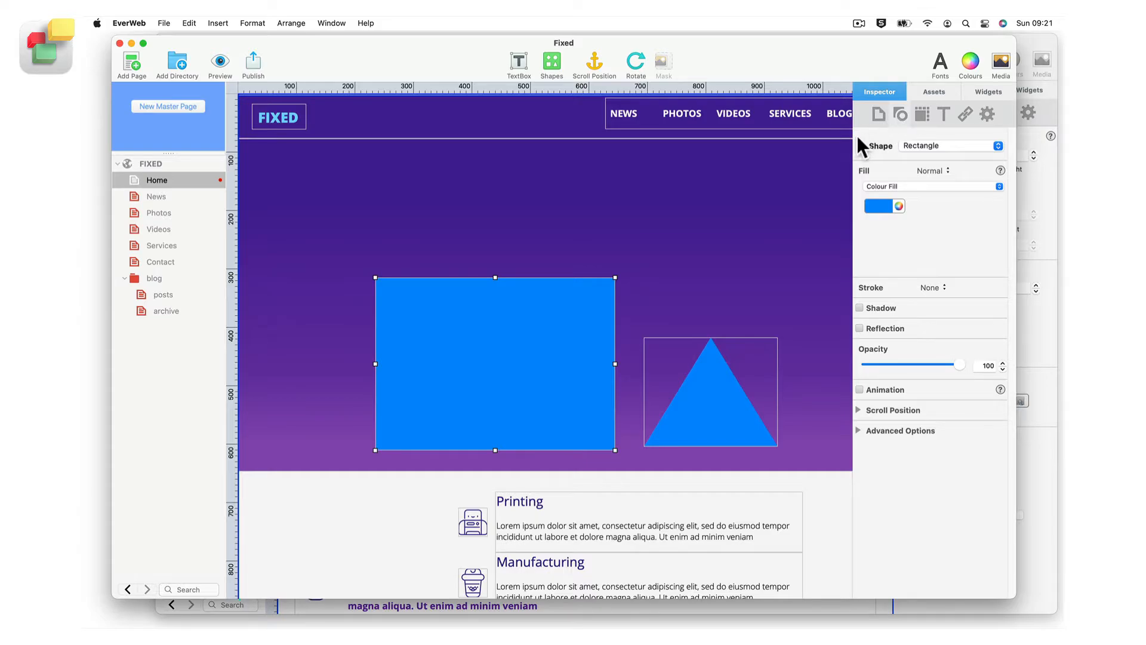
pyautogui.click(941, 145)
pyautogui.click(941, 171)
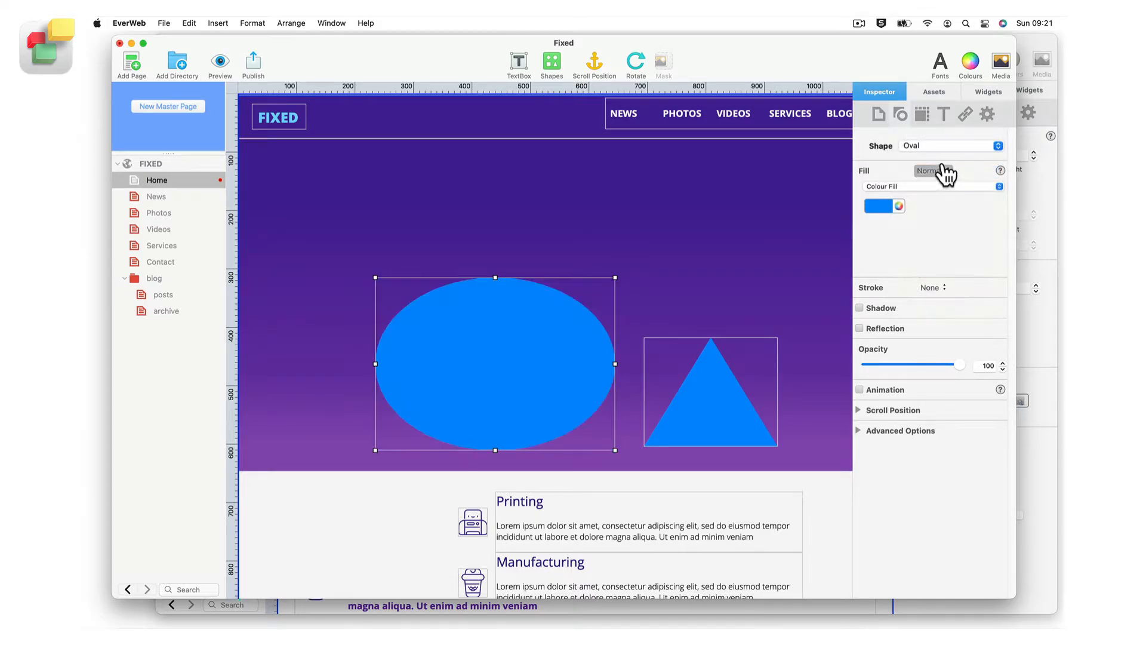
pyautogui.click(946, 146)
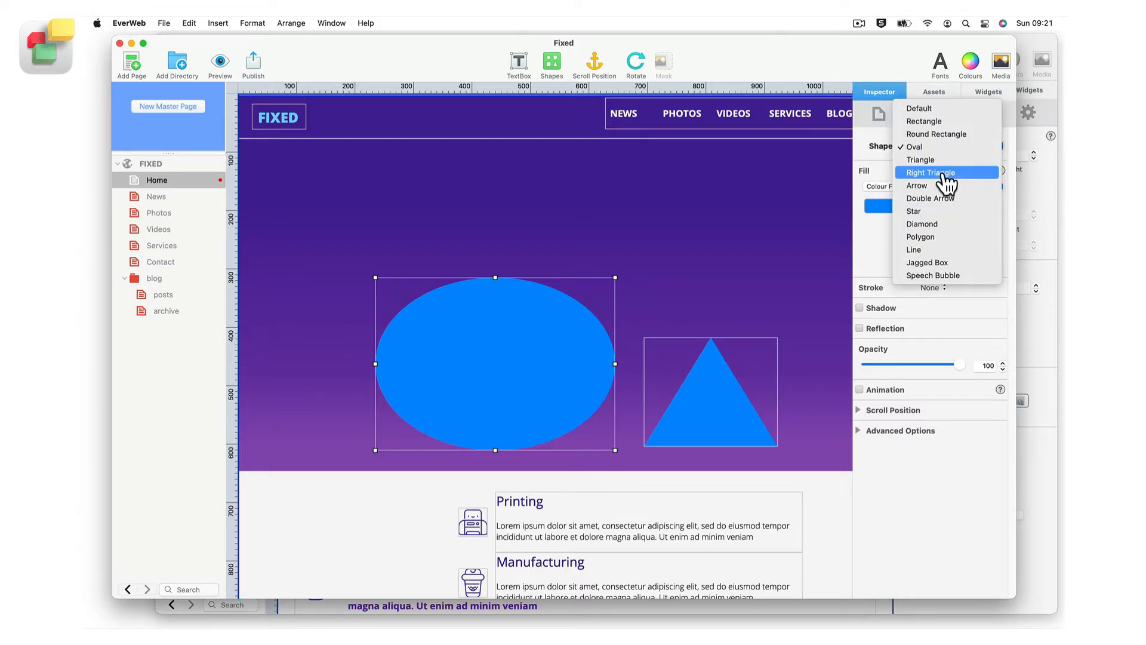
pyautogui.click(945, 173)
pyautogui.click(943, 145)
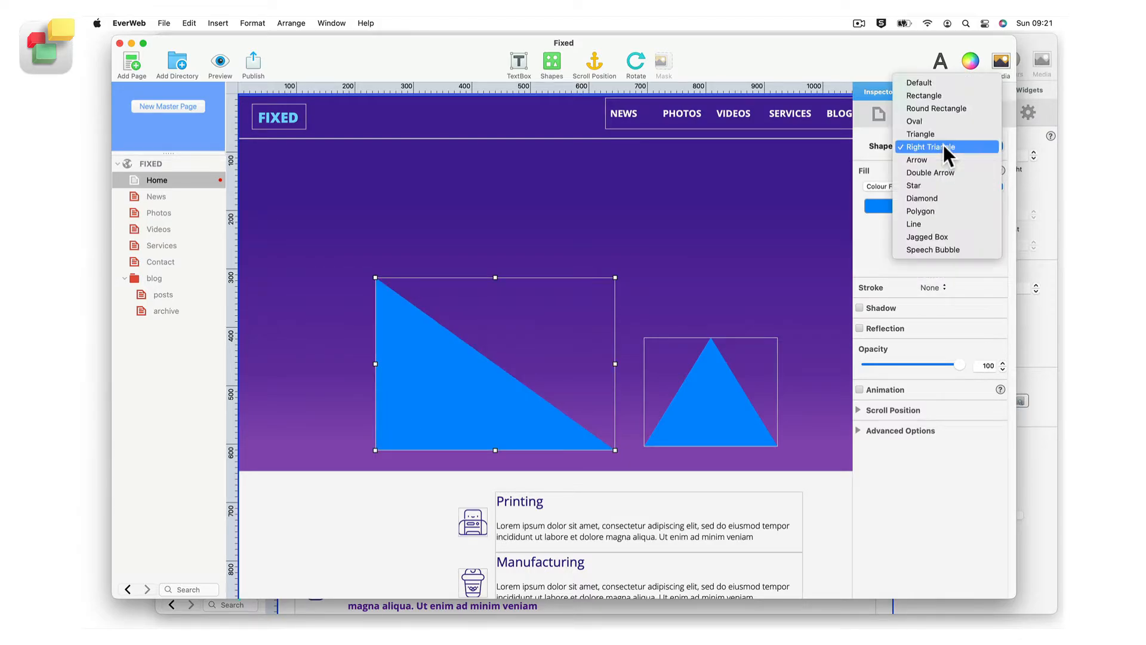
pyautogui.click(944, 95)
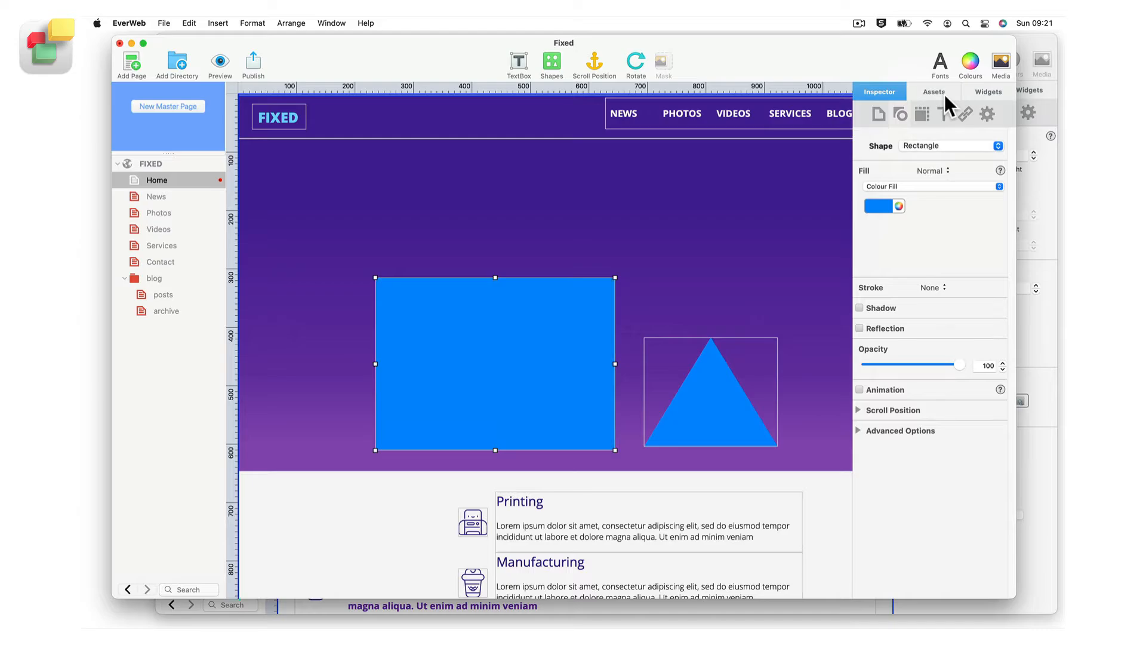
# Set the rectangle's Normal-state fill to None and switch it back to Colour Fill.
pyautogui.click(948, 171)
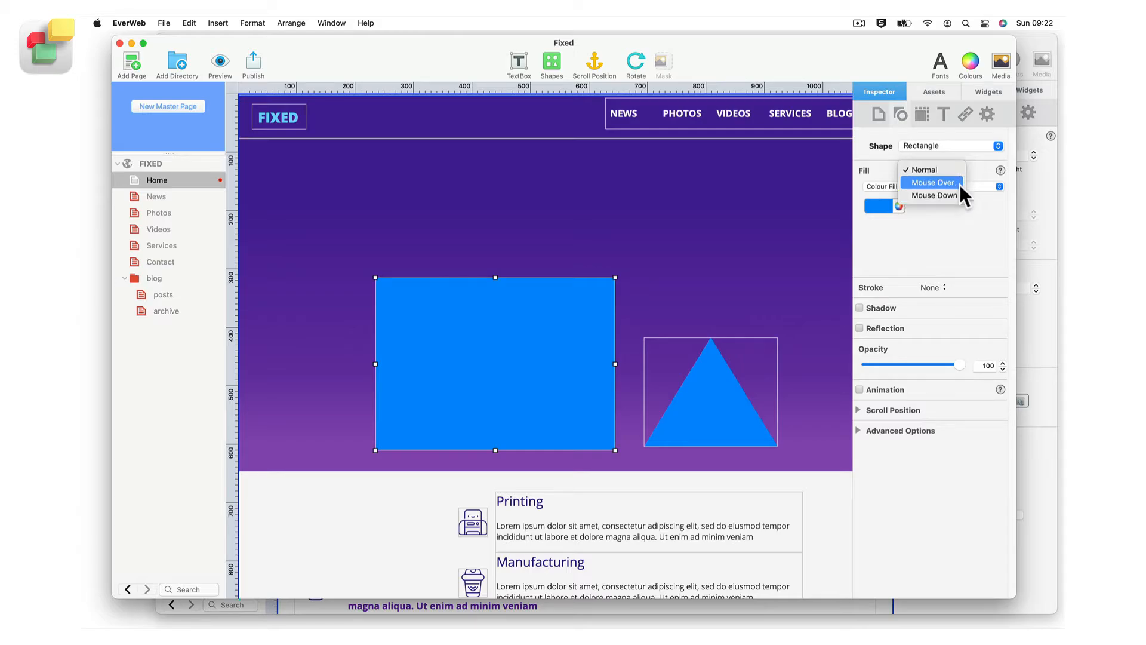
pyautogui.click(958, 166)
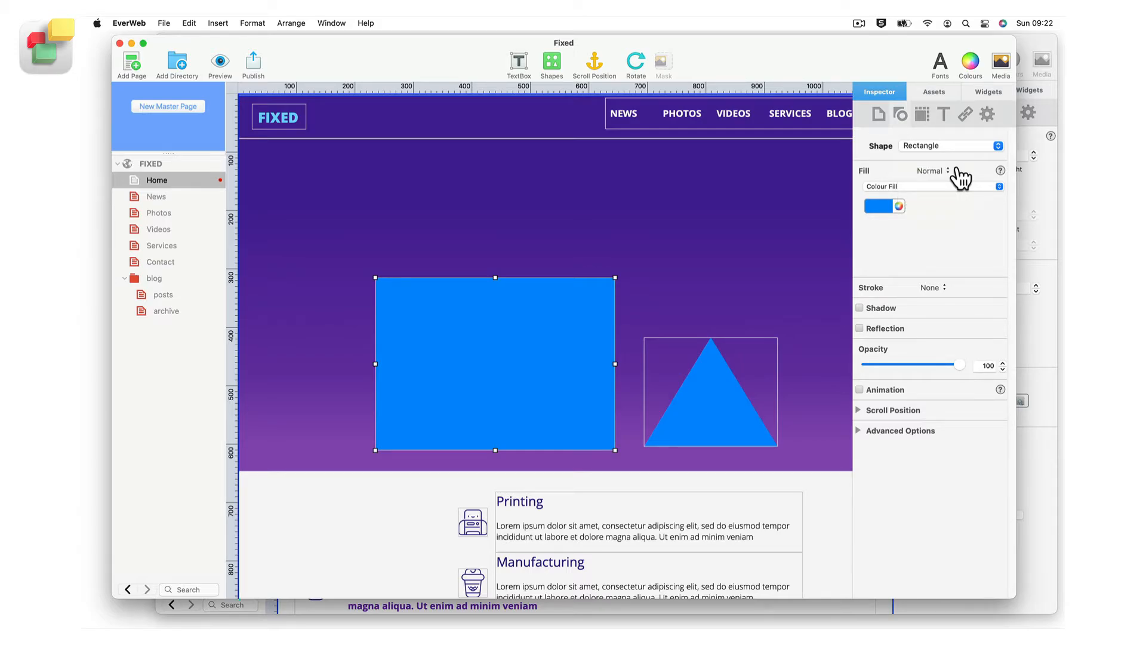
pyautogui.click(1000, 187)
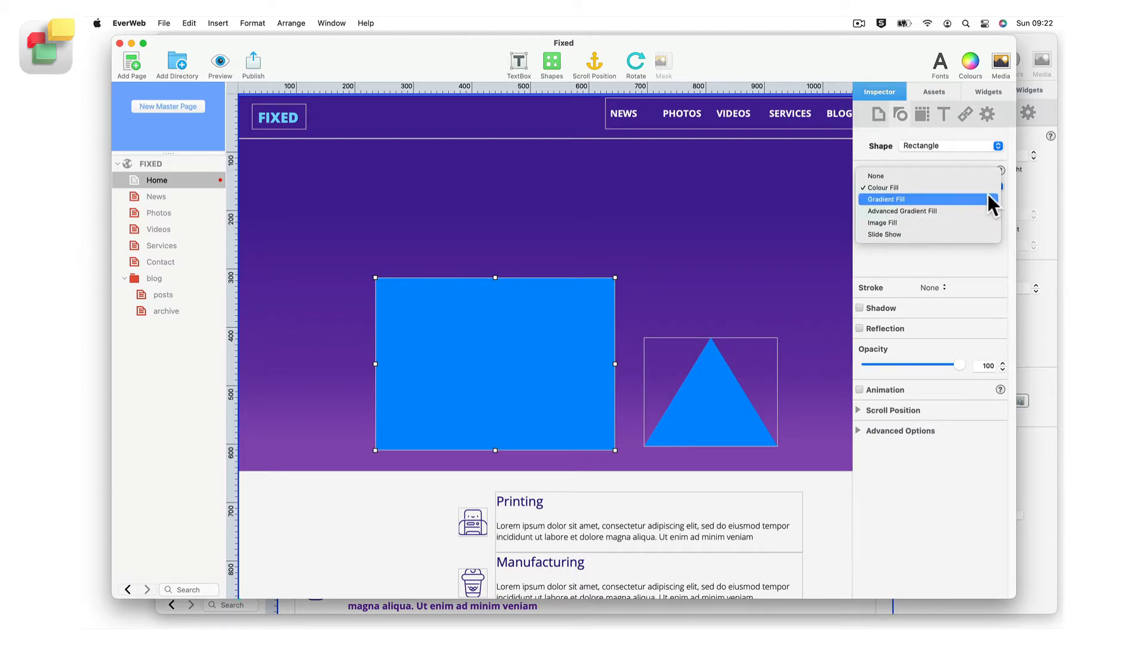
pyautogui.click(987, 175)
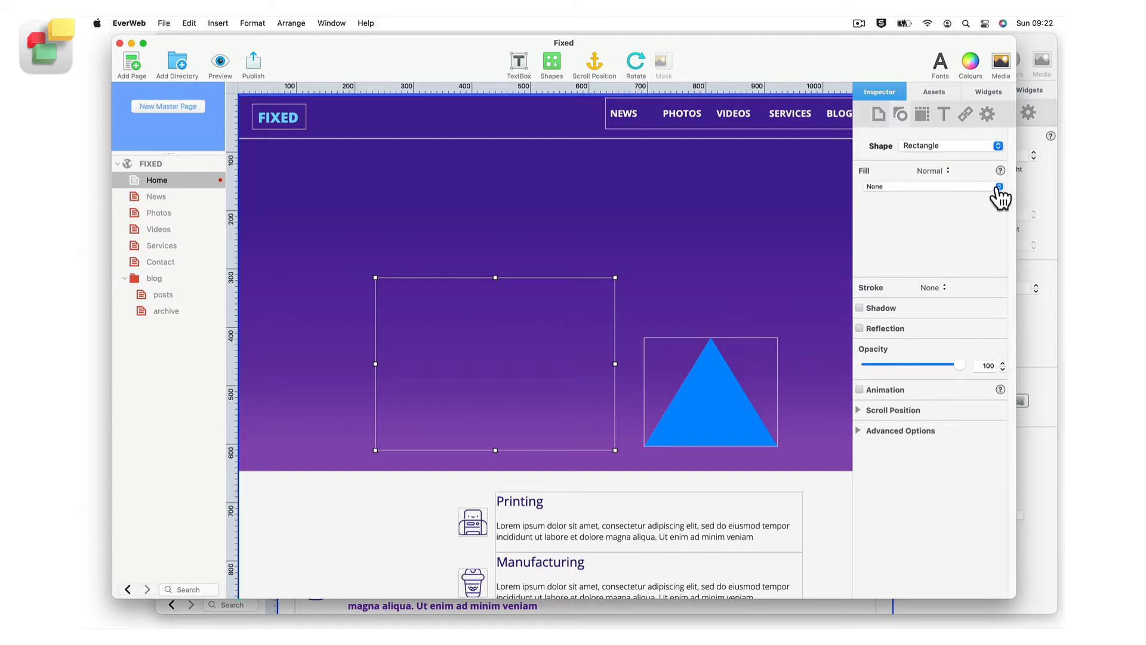
pyautogui.click(998, 187)
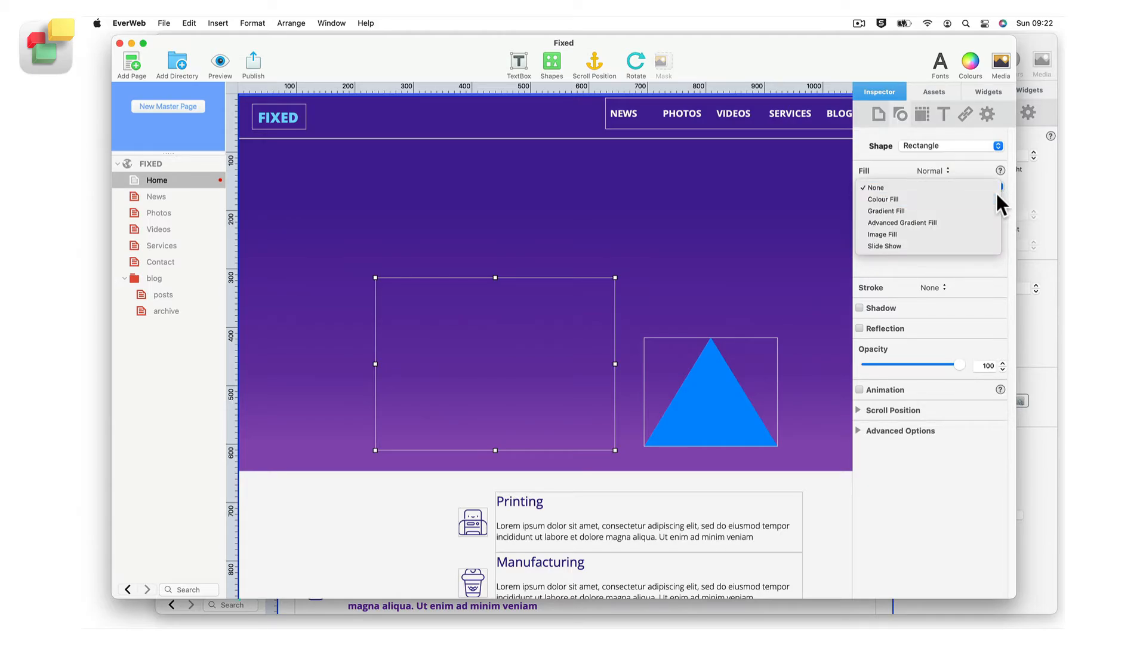
pyautogui.click(996, 199)
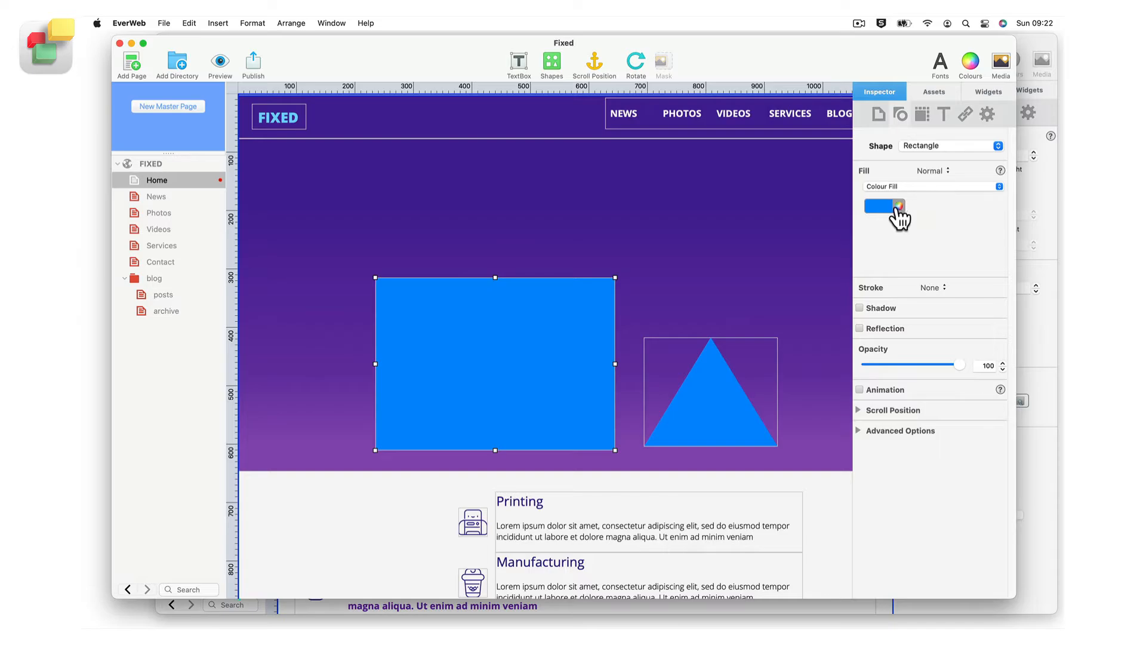
# Examine the rectangle's fill colour choices in the swatch palette and the full colour picker, and close them without changing the colour.
pyautogui.click(888, 207)
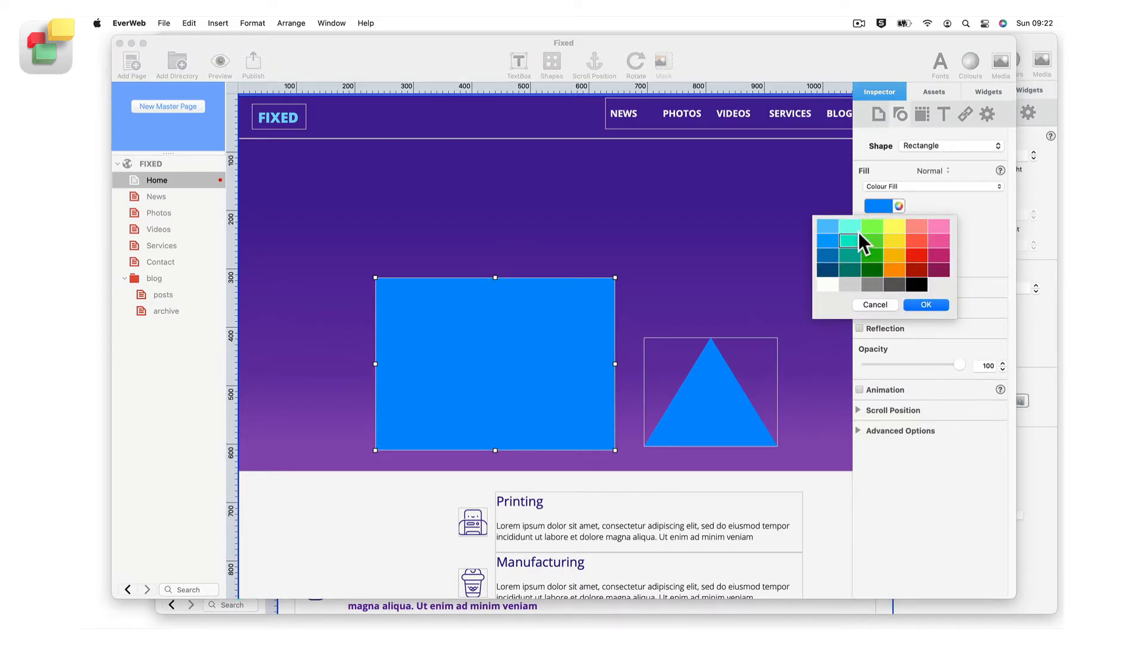
pyautogui.click(899, 207)
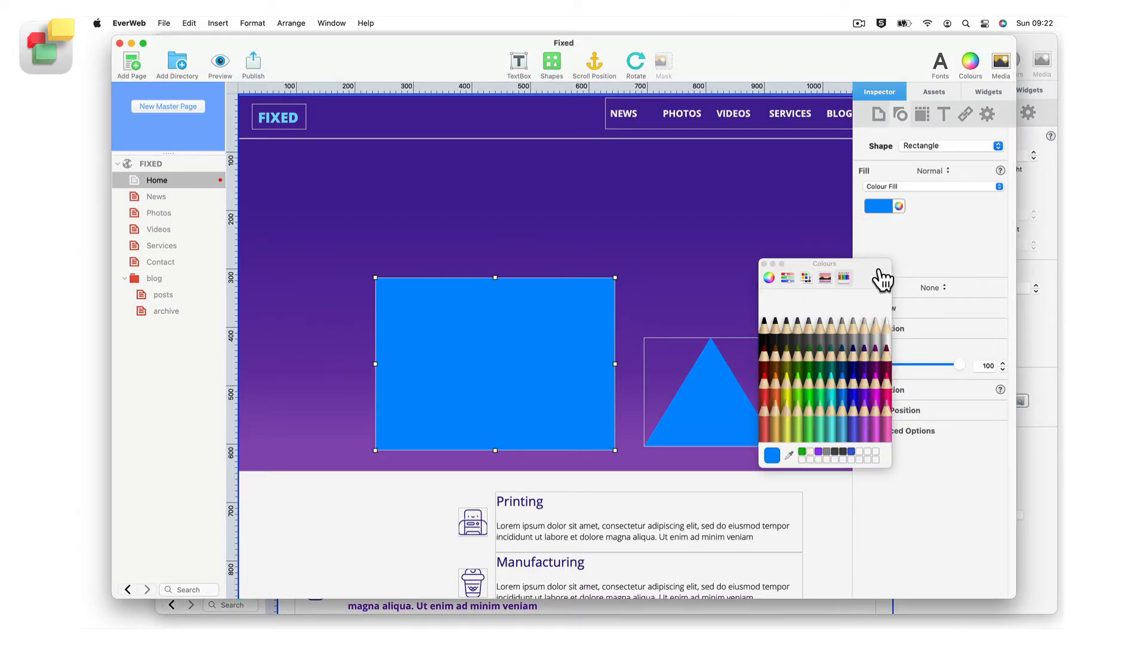
pyautogui.click(825, 277)
pyautogui.click(806, 277)
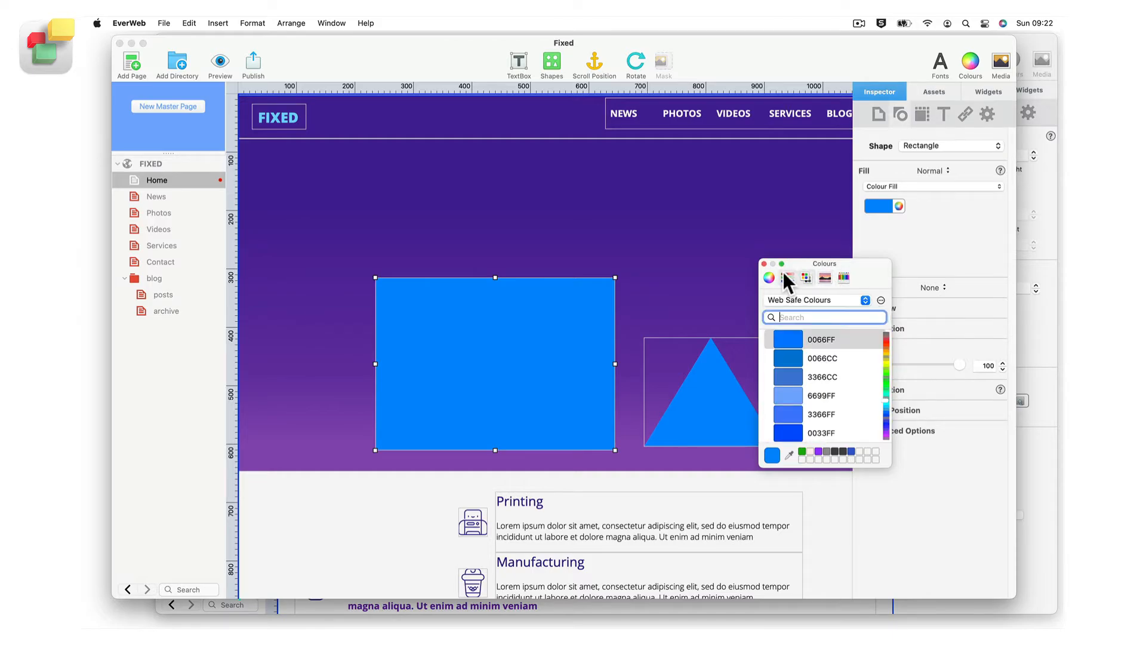
pyautogui.click(769, 277)
pyautogui.click(764, 264)
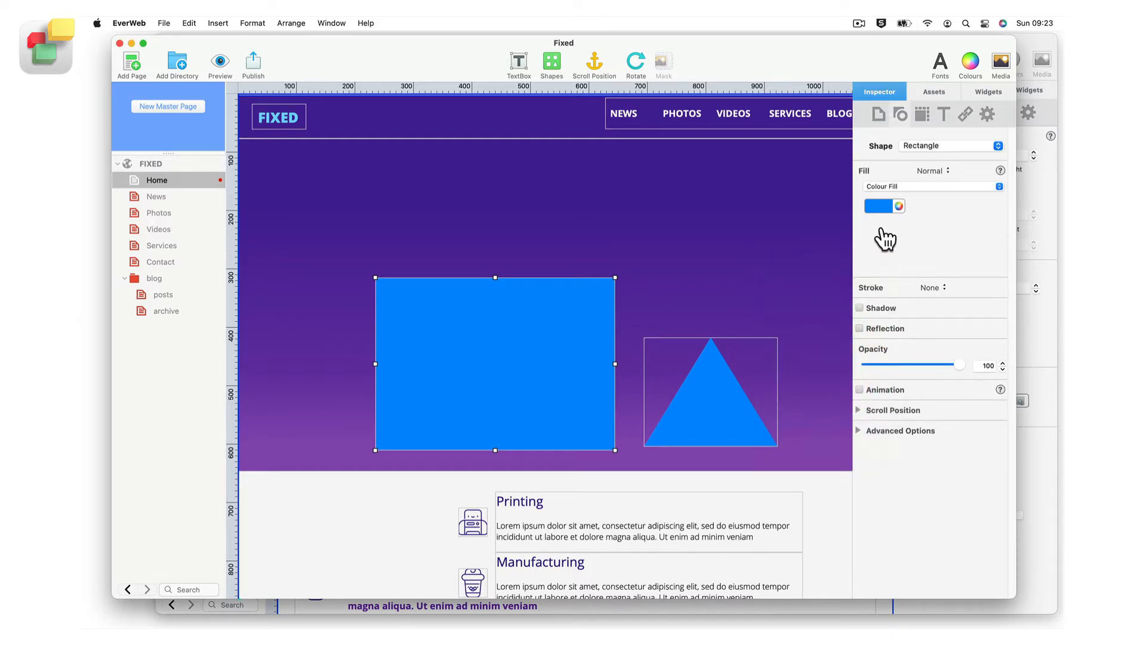
# Apply a Gradient Fill to the rectangle with its colours swapped, a horizontal direction, and green as the first colour.
pyautogui.click(948, 186)
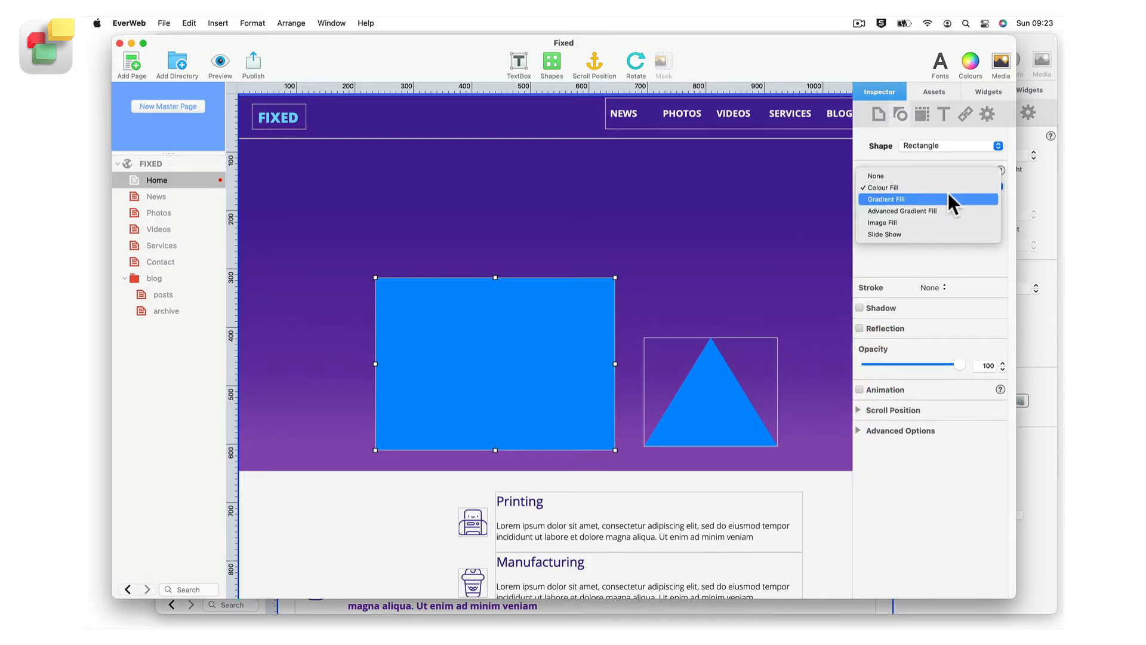
pyautogui.click(949, 198)
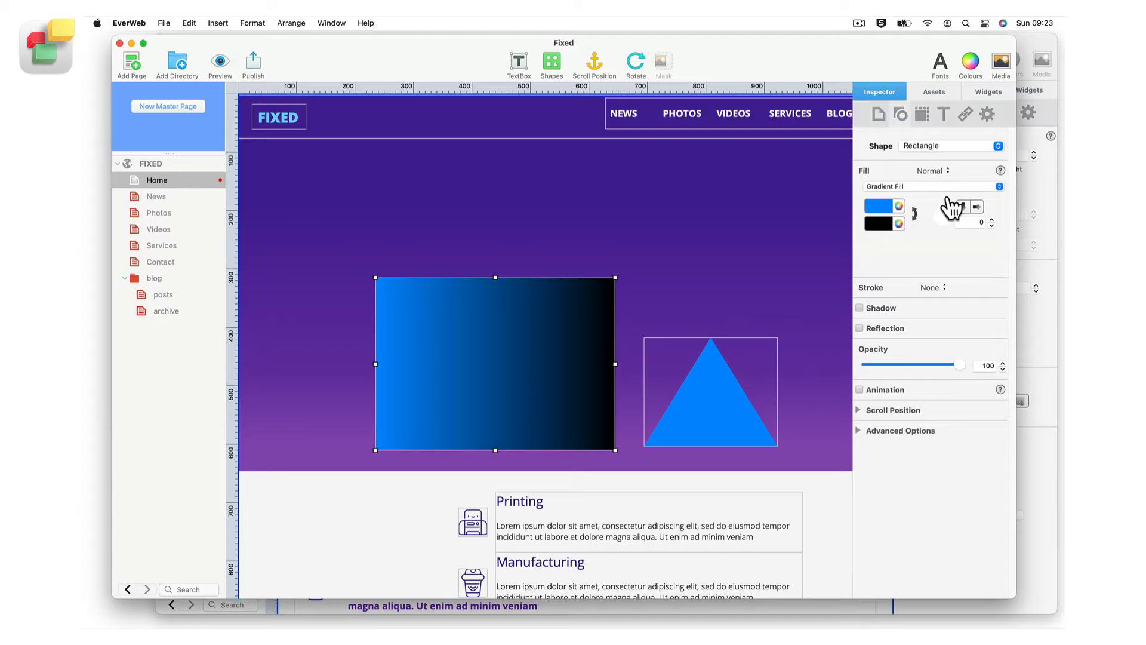
pyautogui.click(915, 214)
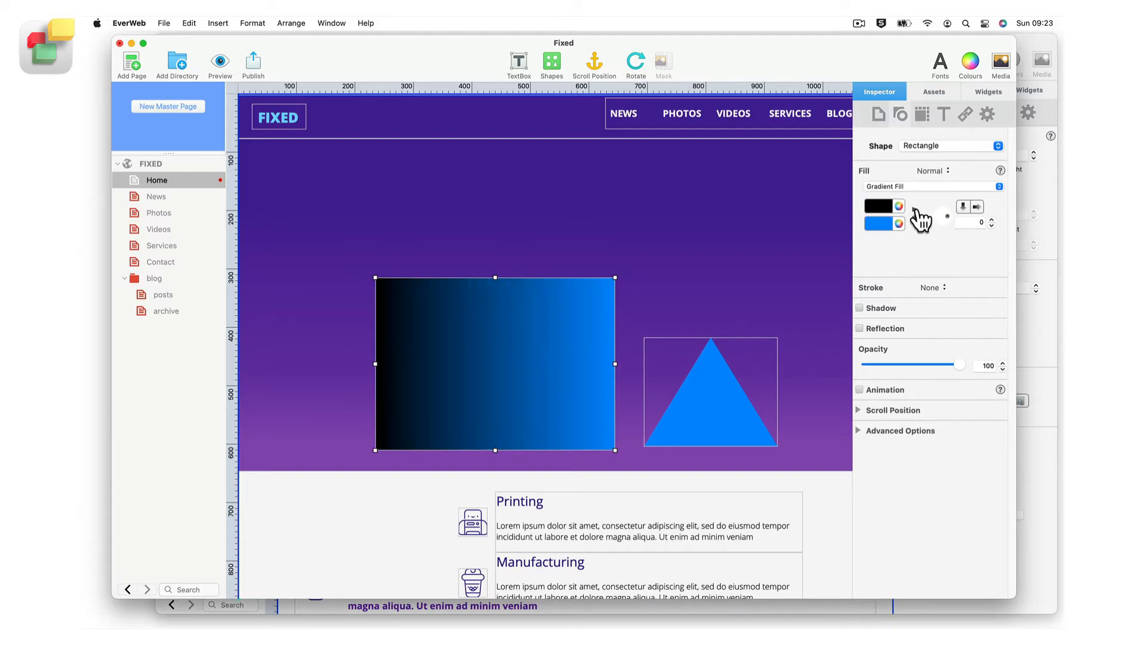
pyautogui.click(964, 207)
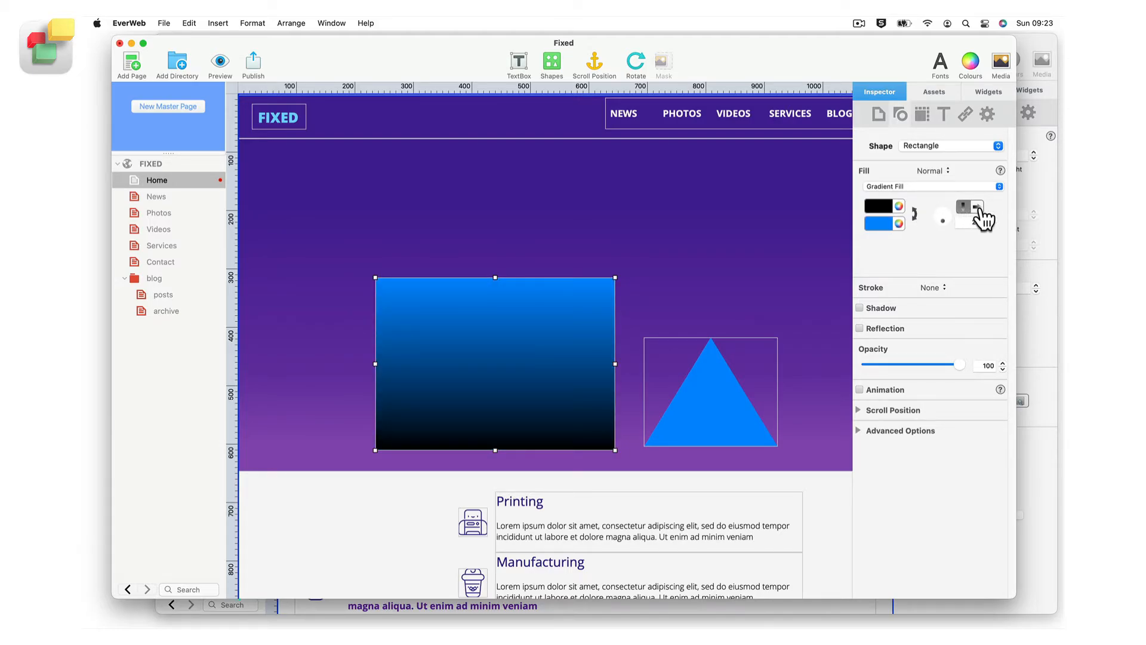
pyautogui.click(978, 208)
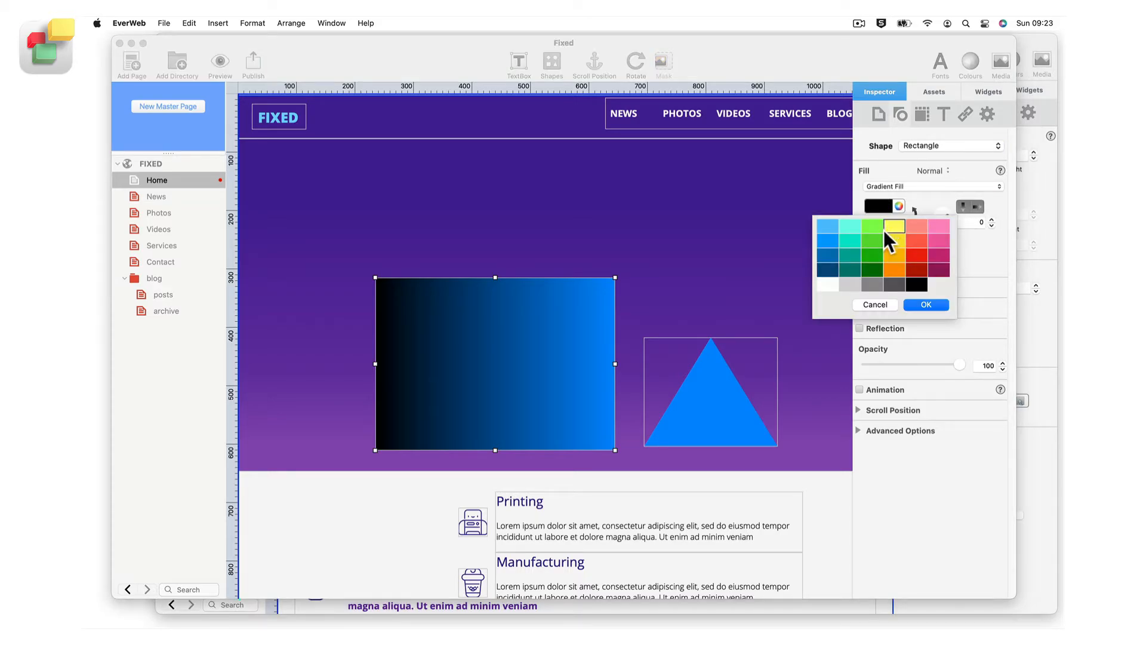
pyautogui.click(873, 257)
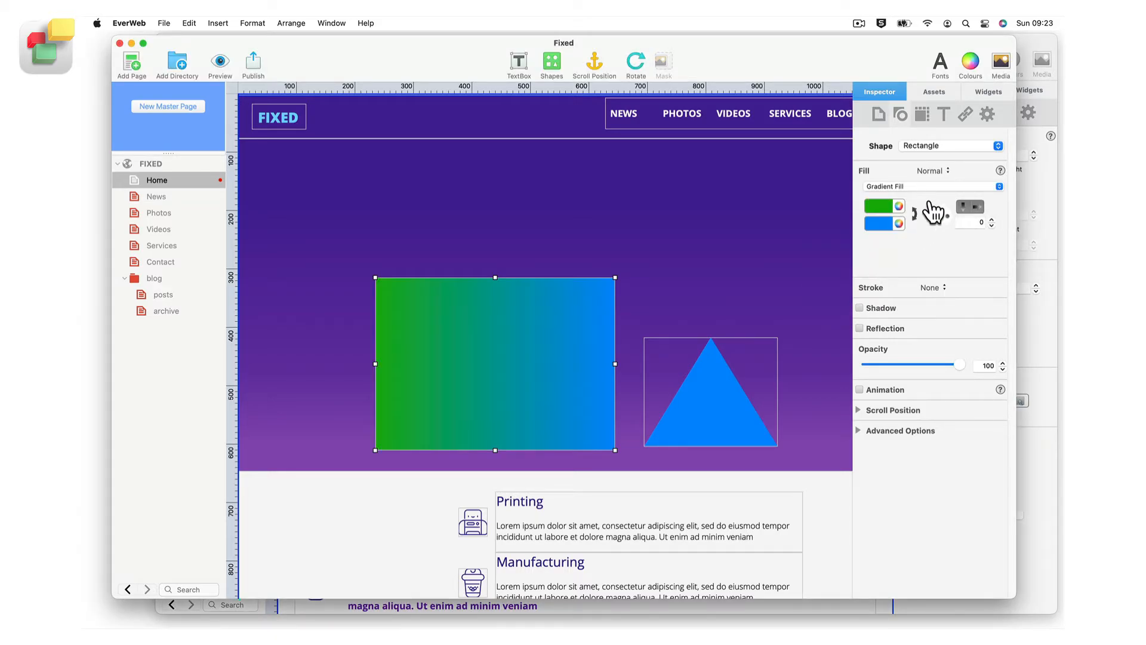
# Switch the rectangle to Advanced Gradient Fill and shift the dark colour stop and midpoint toward the light end.
pyautogui.click(949, 187)
pyautogui.click(946, 196)
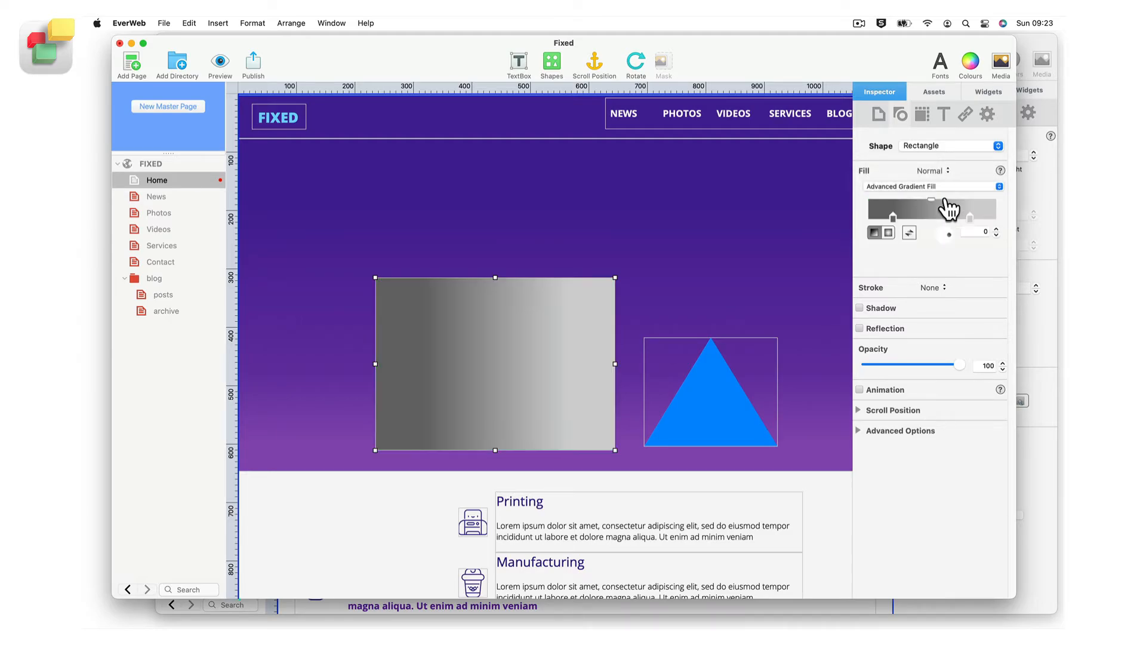
pyautogui.moveTo(893, 217); pyautogui.dragTo(960, 207)
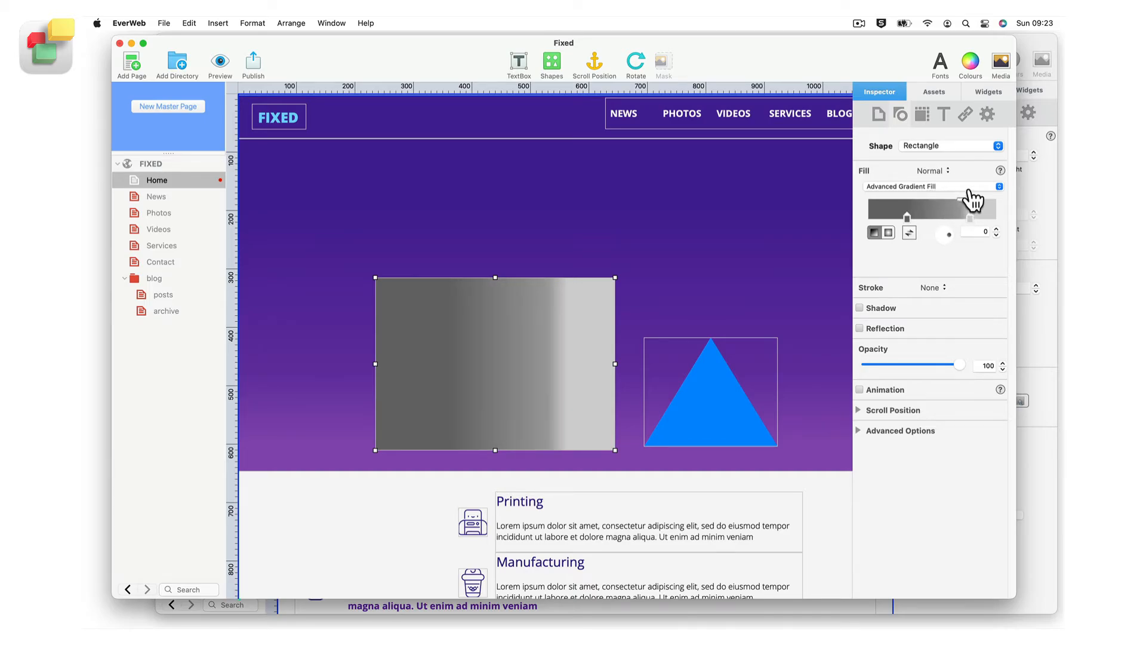
# Switch the rectangle to Image Fill using background-1-1.jpg and set the image scaling to Scale to Fill.
pyautogui.click(998, 186)
pyautogui.click(954, 199)
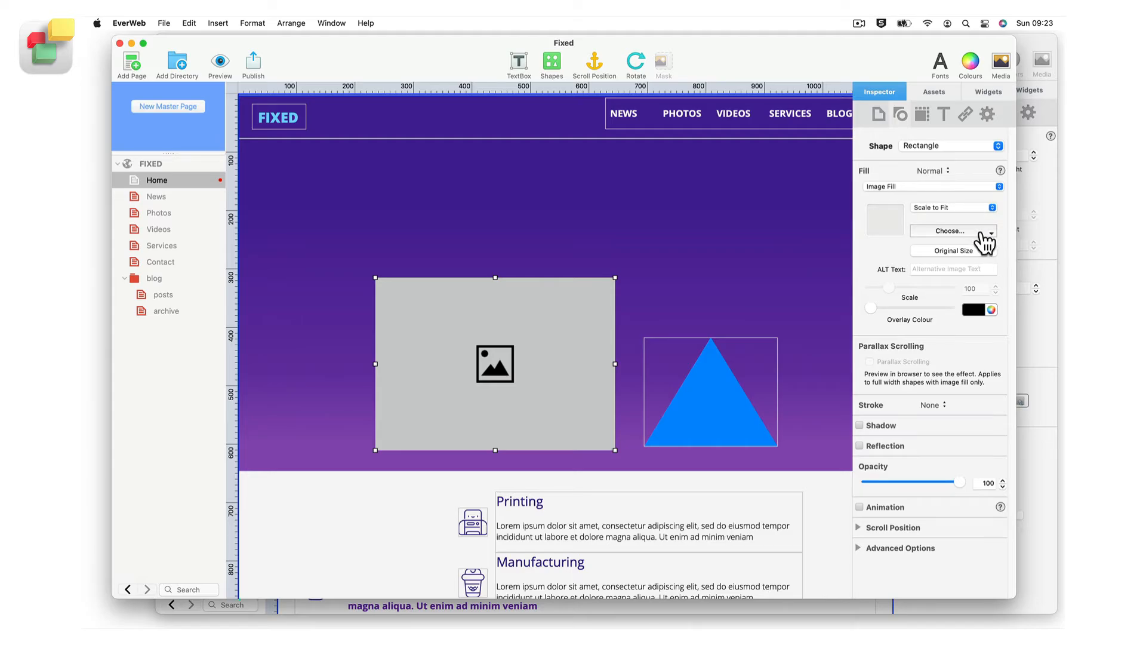
pyautogui.click(982, 231)
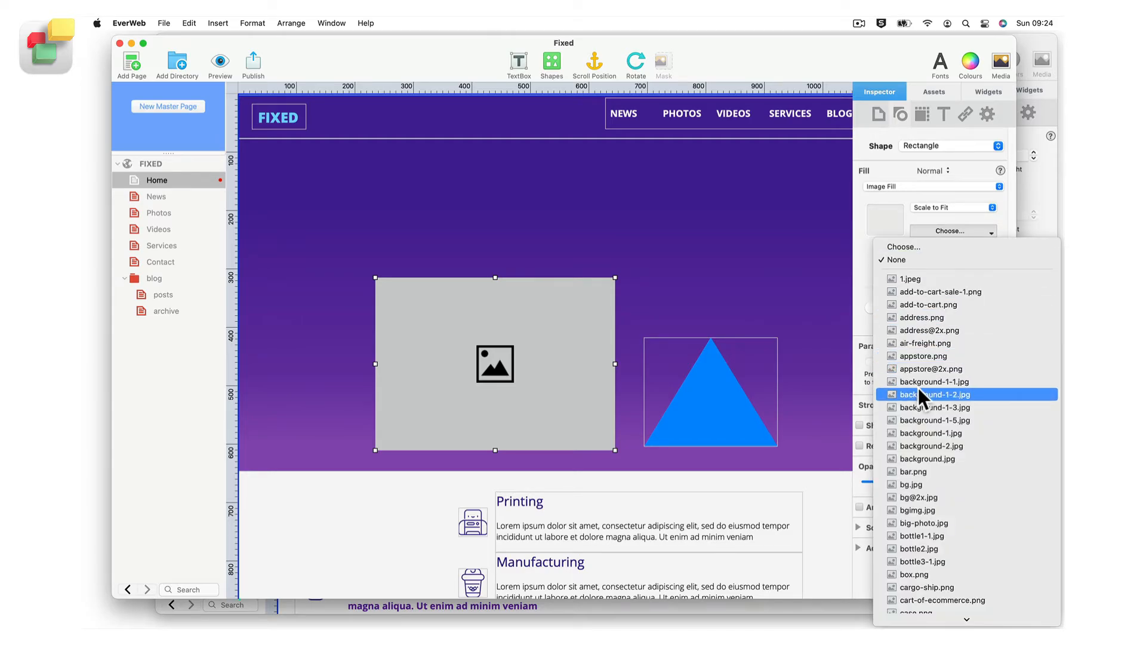
pyautogui.click(920, 383)
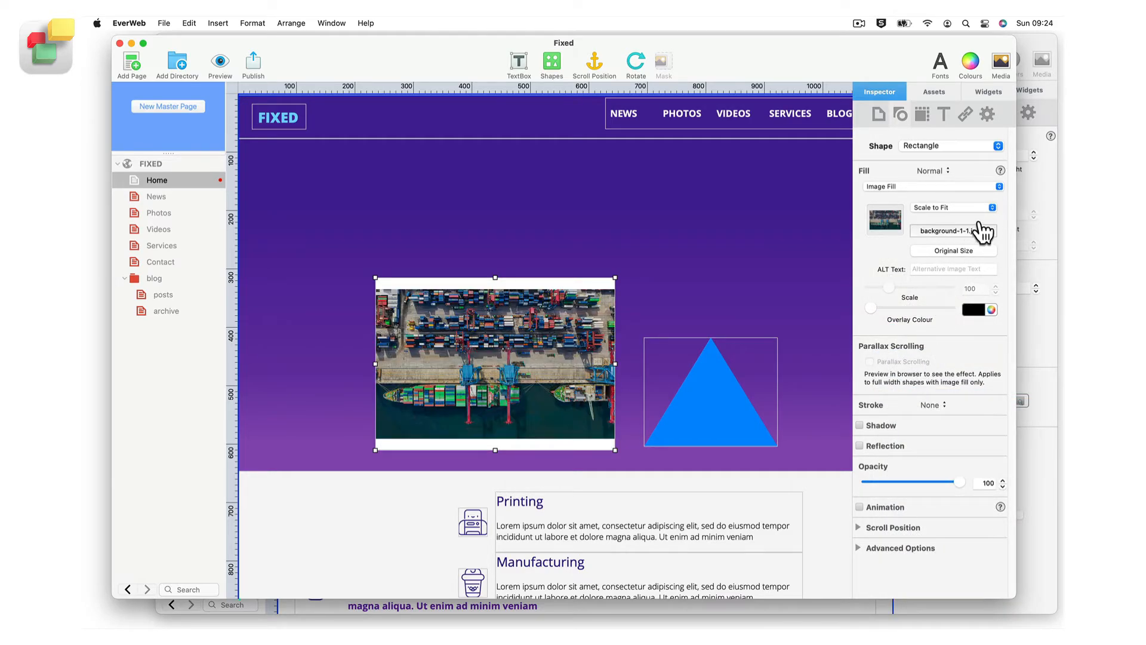
pyautogui.click(993, 207)
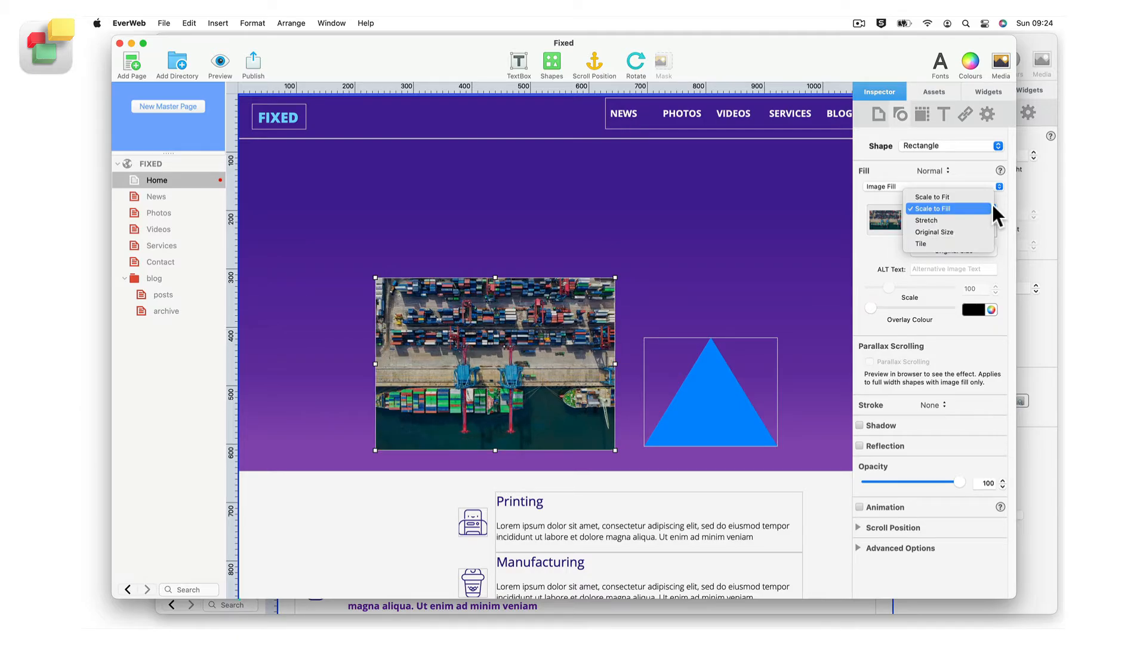
pyautogui.click(993, 206)
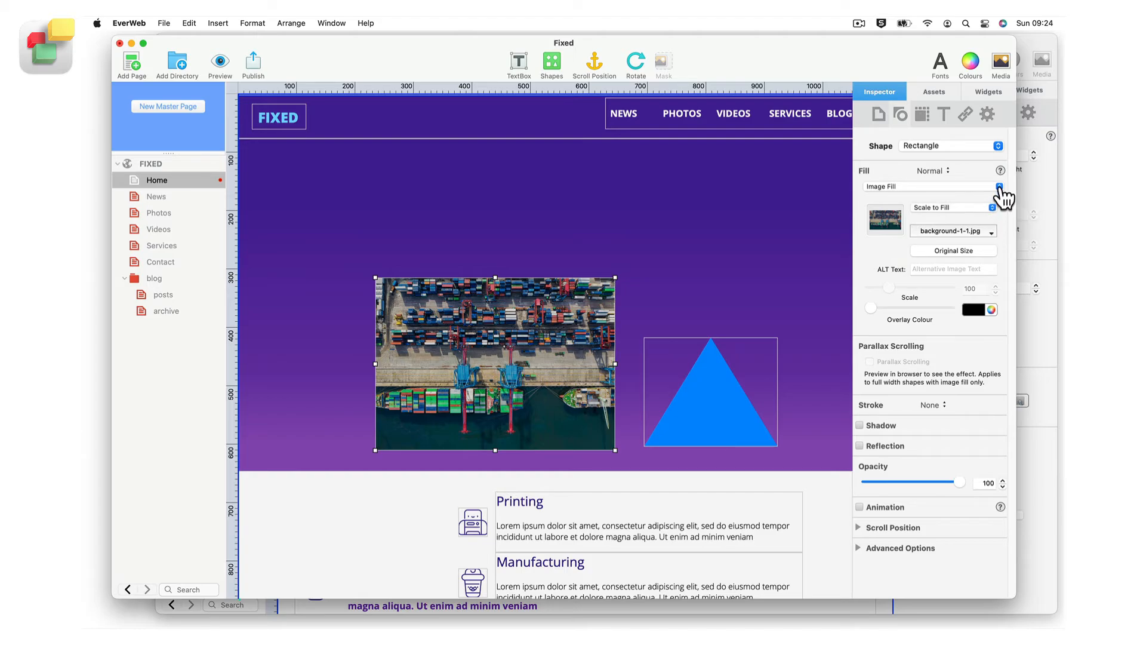
# Try a Slide Show fill with background-1-1.jpg on the rectangle, and return it to the green Colour Fill.
pyautogui.click(999, 186)
pyautogui.click(993, 197)
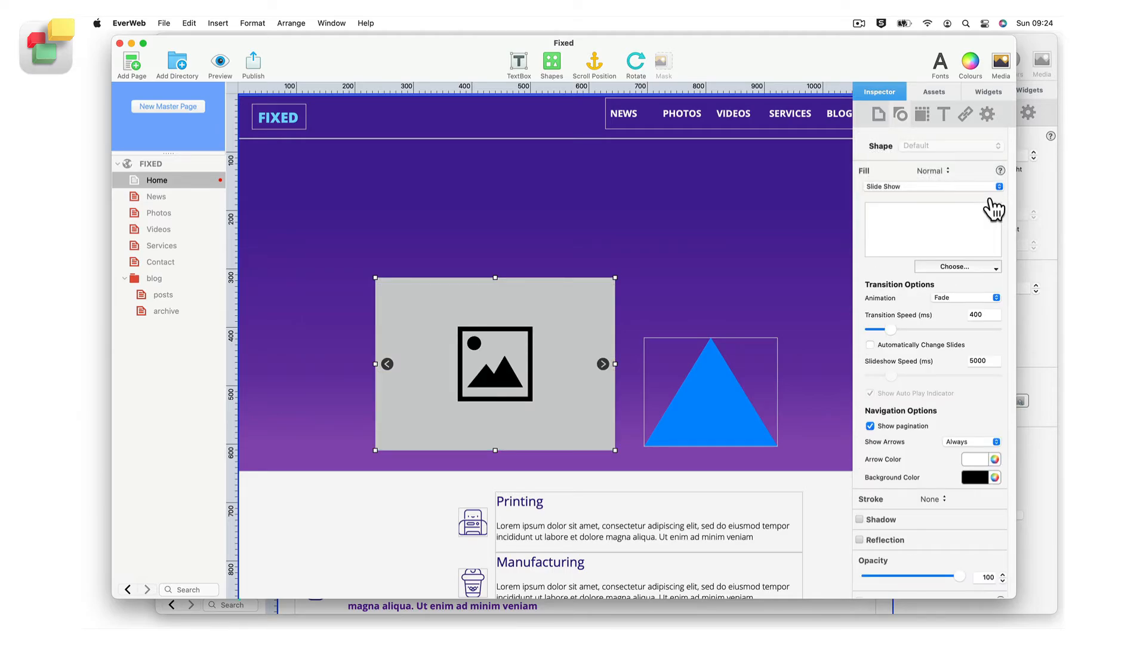
pyautogui.click(980, 266)
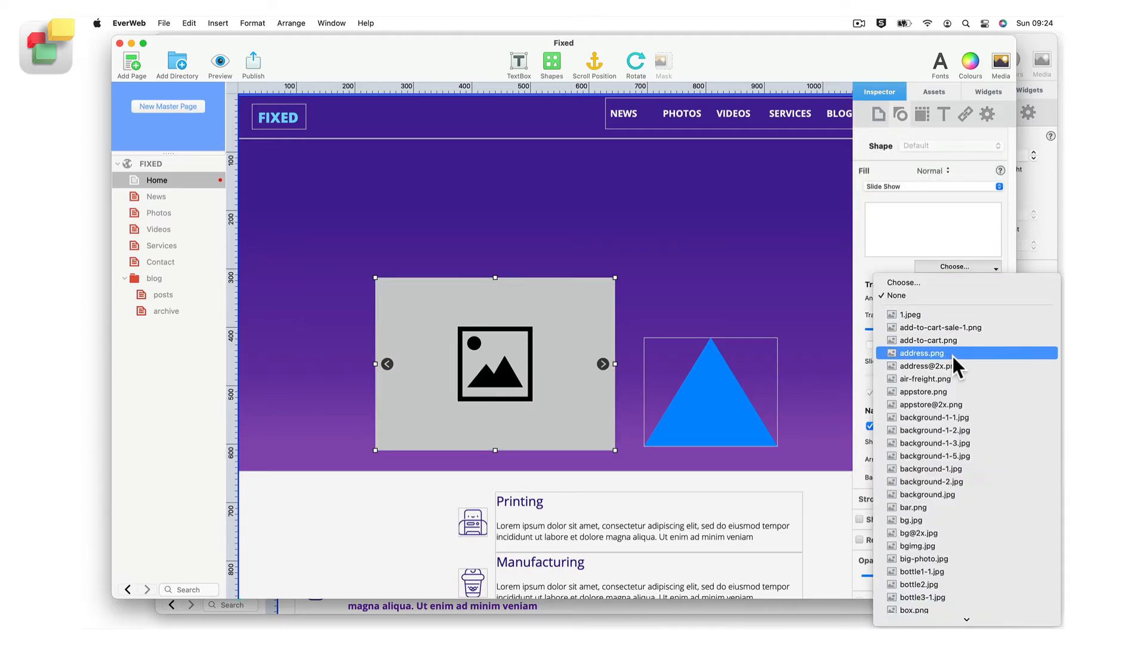
pyautogui.click(949, 419)
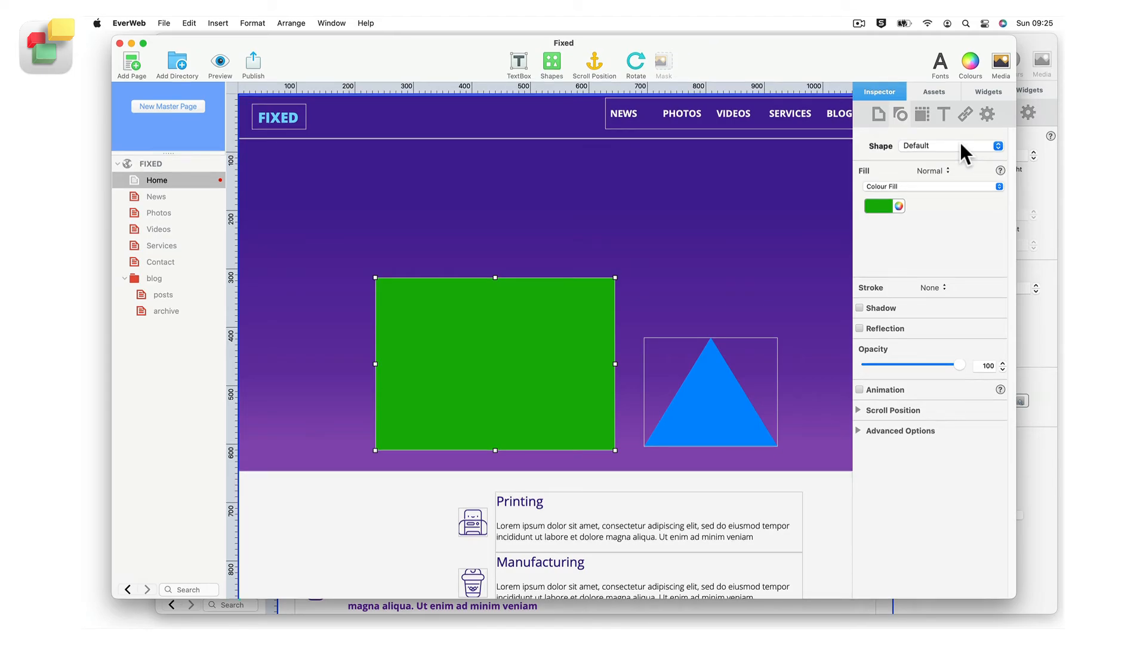
# Add a solid Line stroke to the green rectangle, raise its width to 25, and reset the width to 0.
pyautogui.click(943, 287)
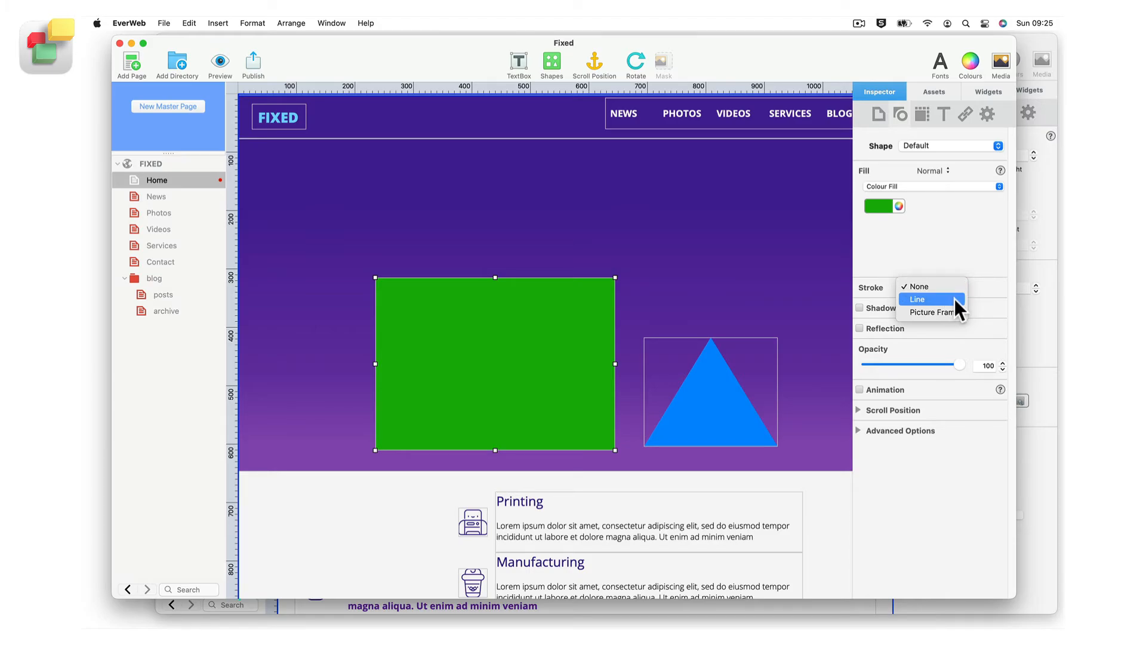
pyautogui.click(955, 298)
pyautogui.click(913, 308)
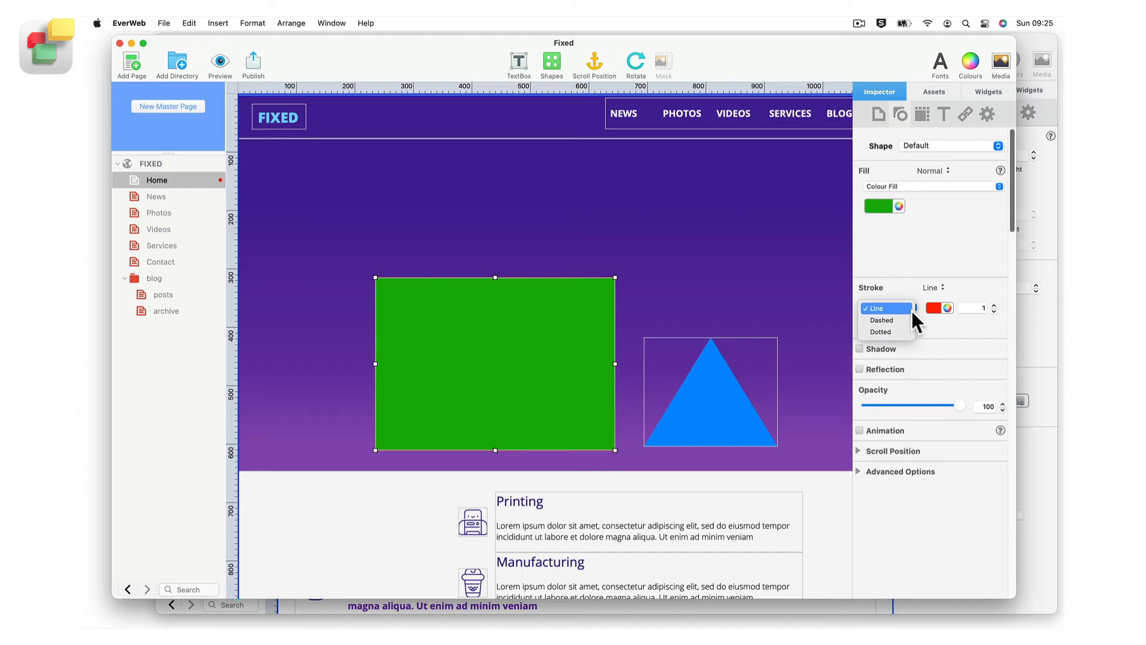
pyautogui.click(912, 305)
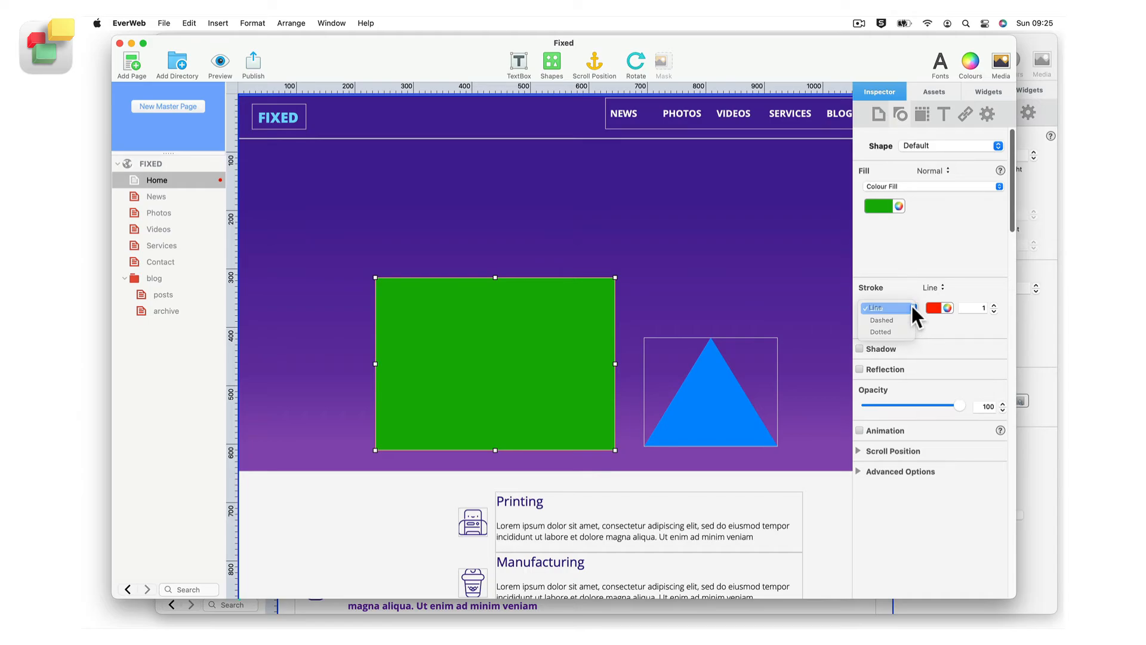
pyautogui.click(994, 305)
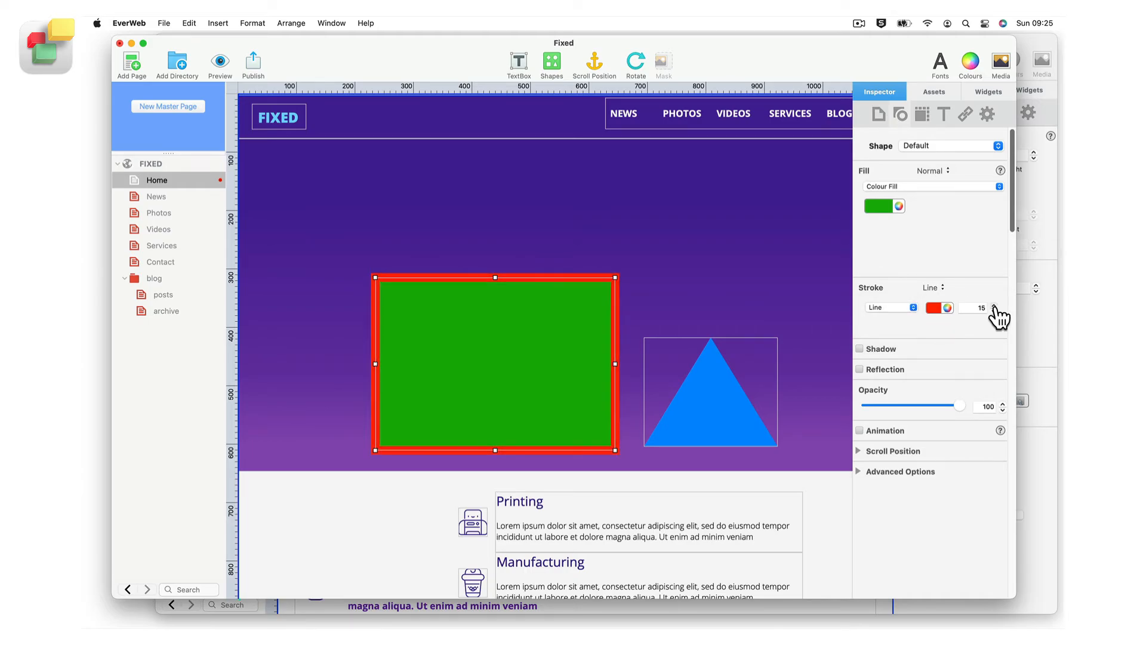
pyautogui.click(994, 305)
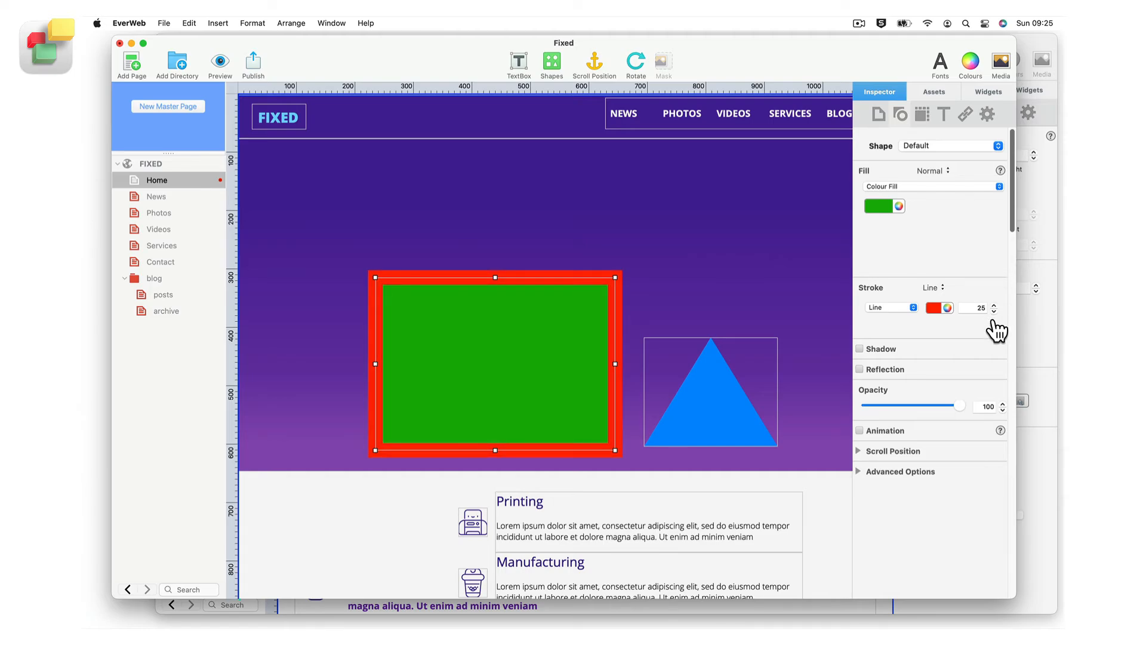
pyautogui.doubleClick(982, 309)
pyautogui.write('0')
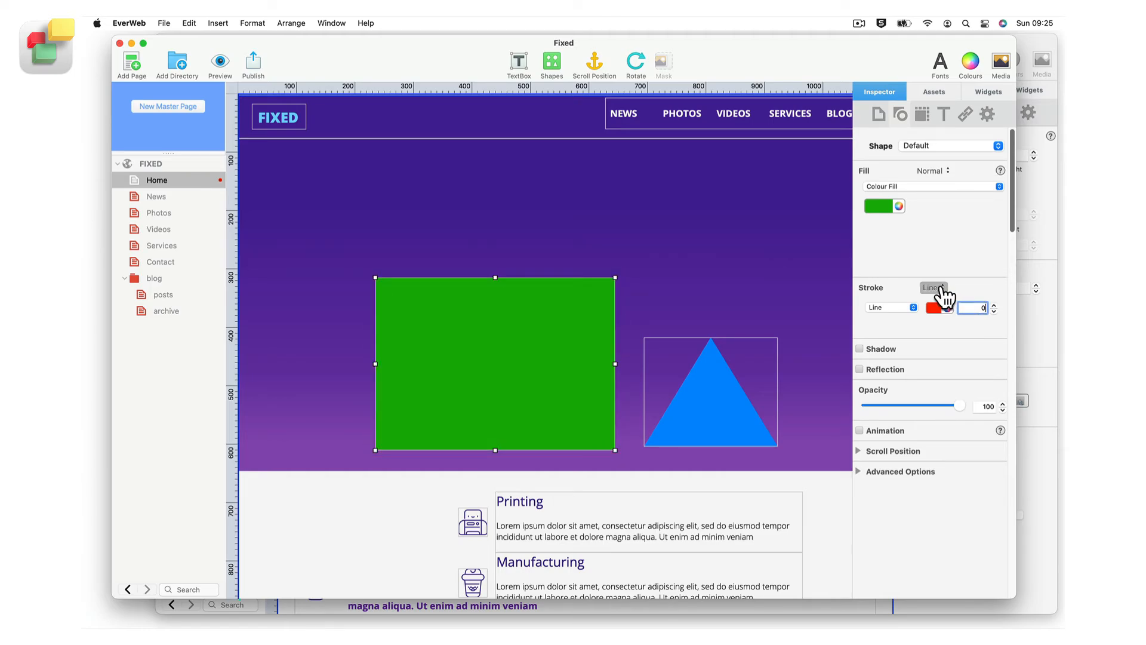
# Try a Picture Frame stroke with the dark drop-shadow frame on the green rectangle, adjust its scale, and set the stroke to None.
pyautogui.click(940, 286)
pyautogui.click(947, 313)
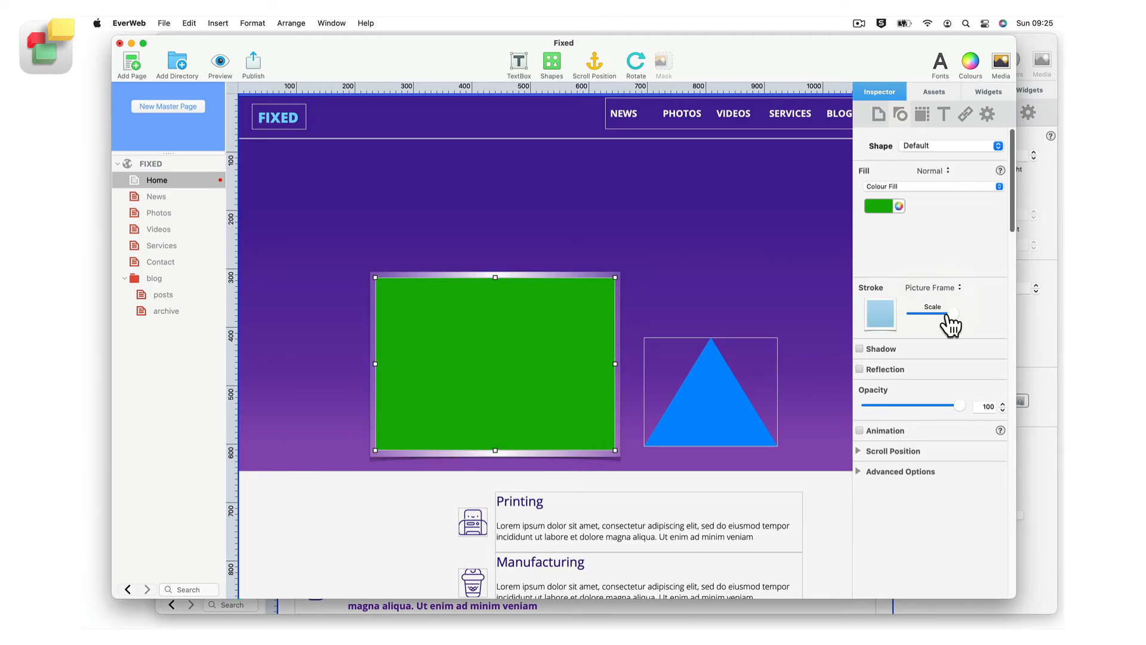
pyautogui.click(890, 318)
pyautogui.click(945, 374)
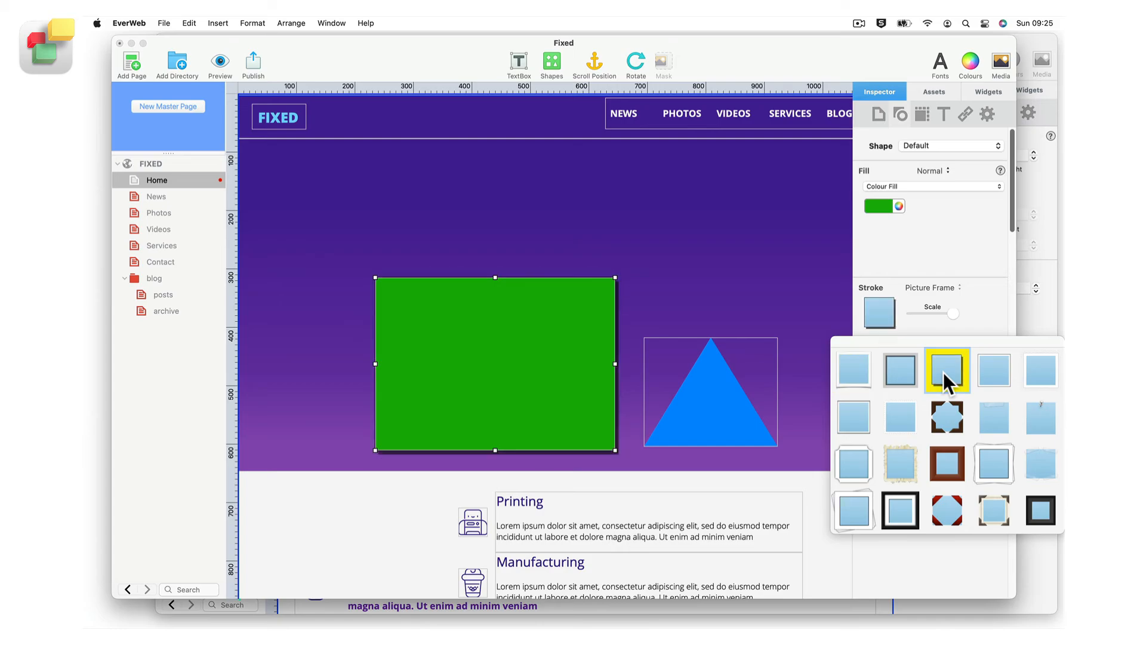
pyautogui.moveTo(954, 314); pyautogui.dragTo(985, 318)
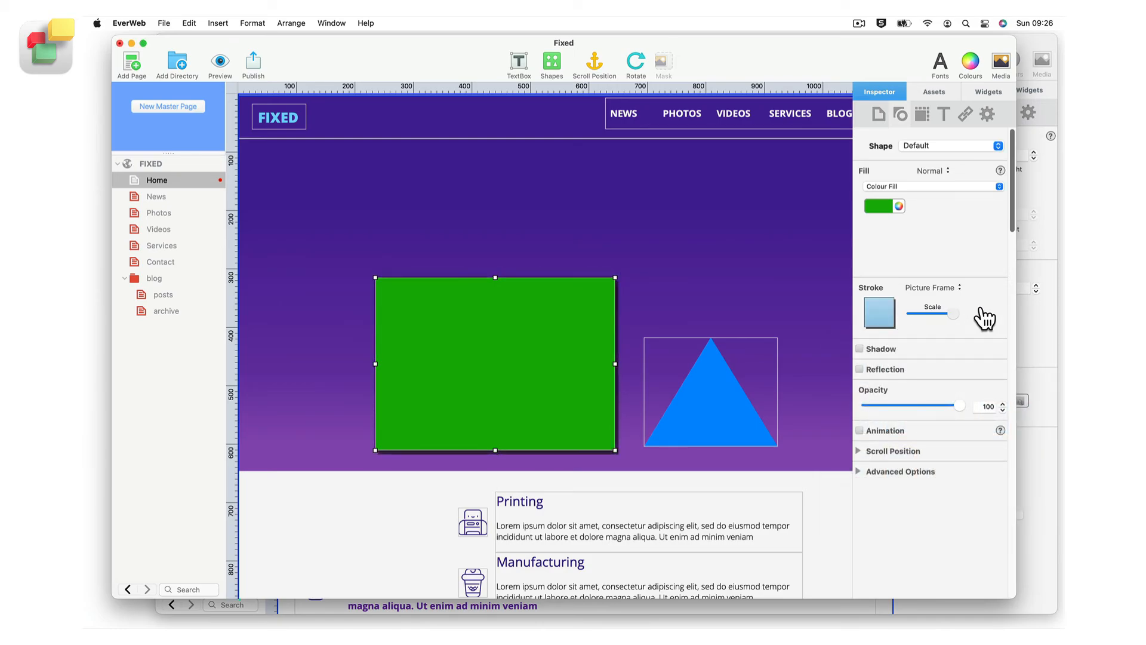
pyautogui.click(948, 287)
pyautogui.click(949, 287)
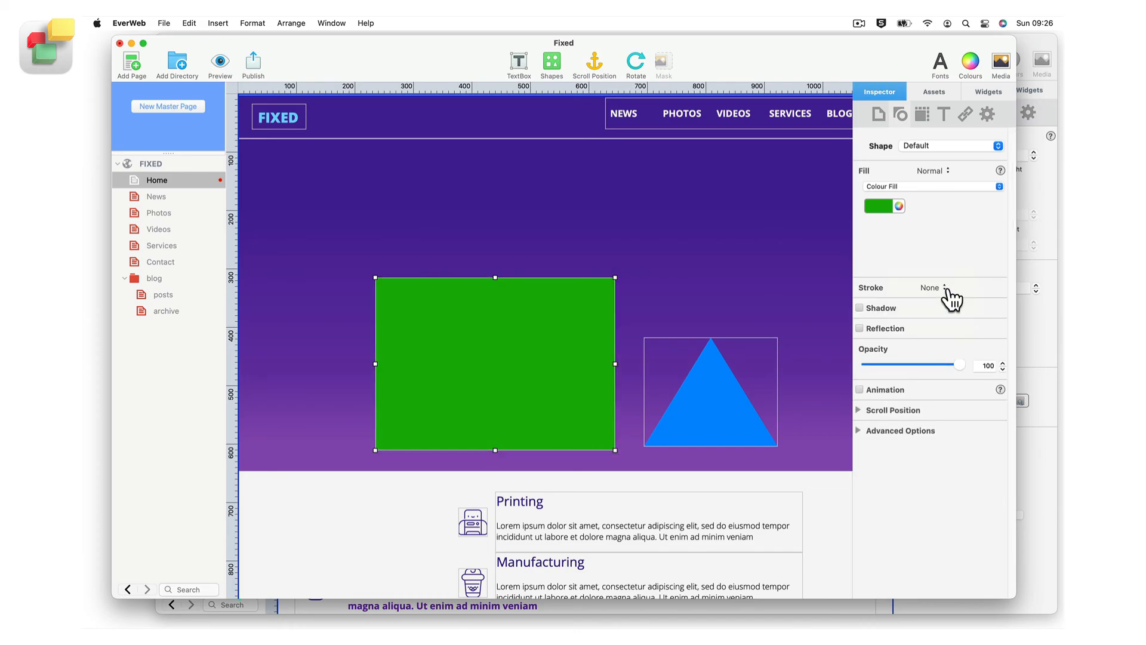